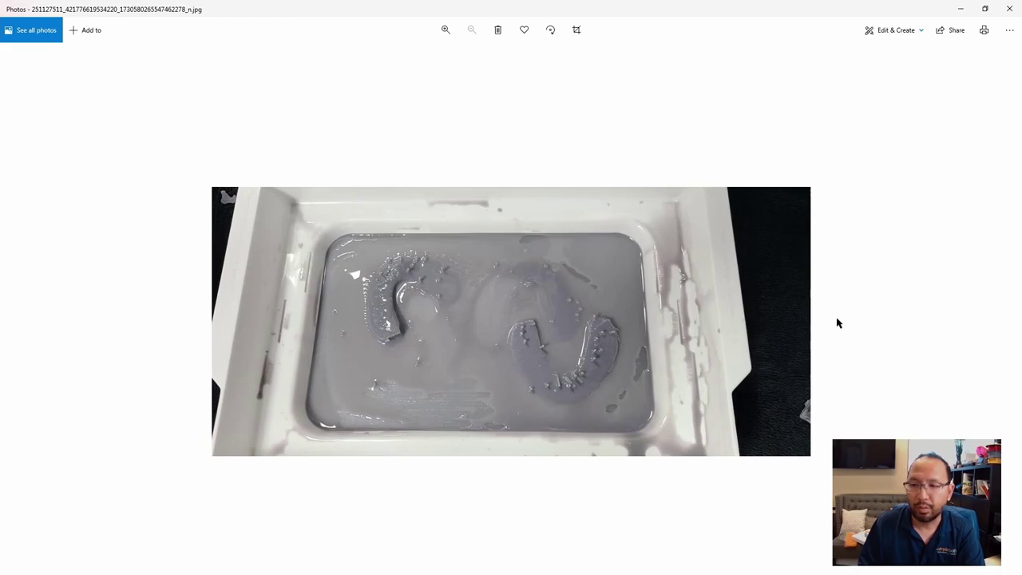
Show the next photo of printed arches on the build plate in Photos
key(Right)
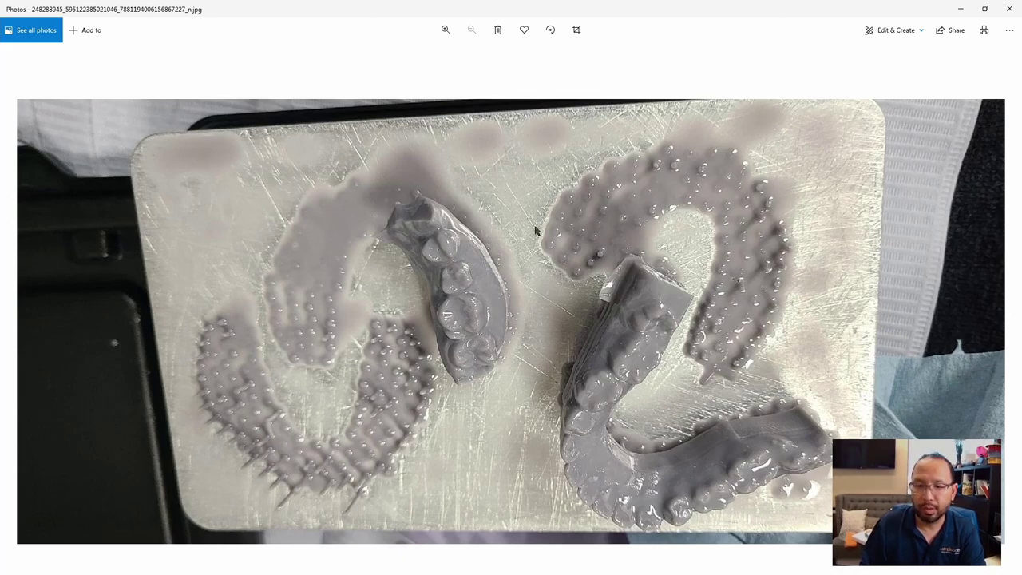
Switch to RayWare and repair the unrepaired night-guard scan with FIX
click(962, 9)
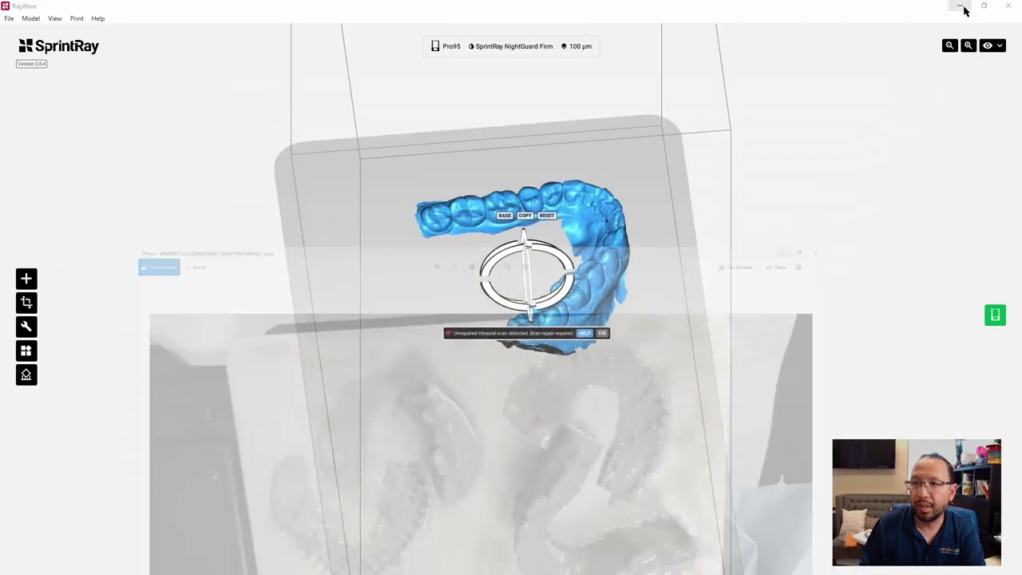
right_drag(632, 335, 647, 395)
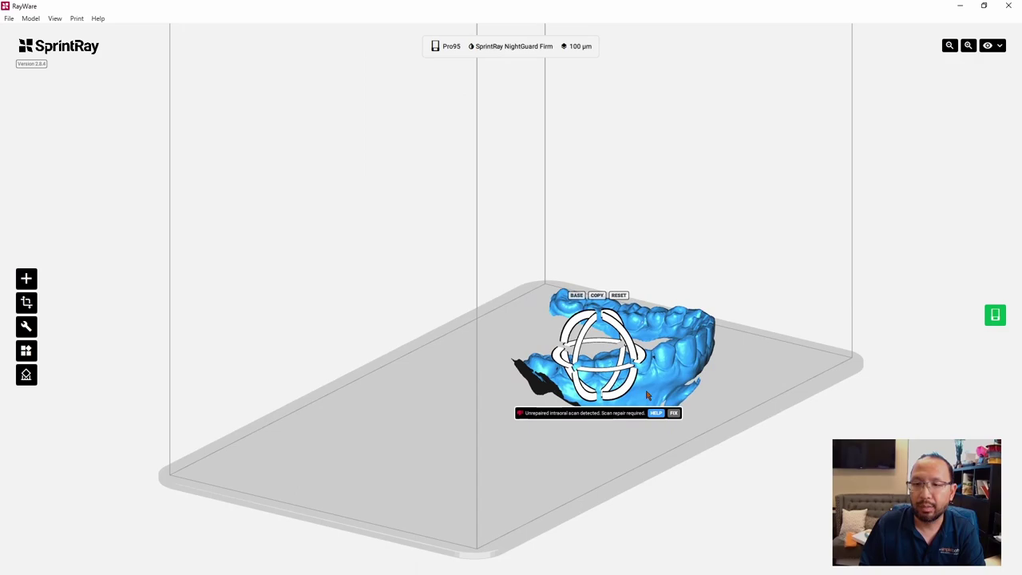
right_drag(719, 391, 675, 379)
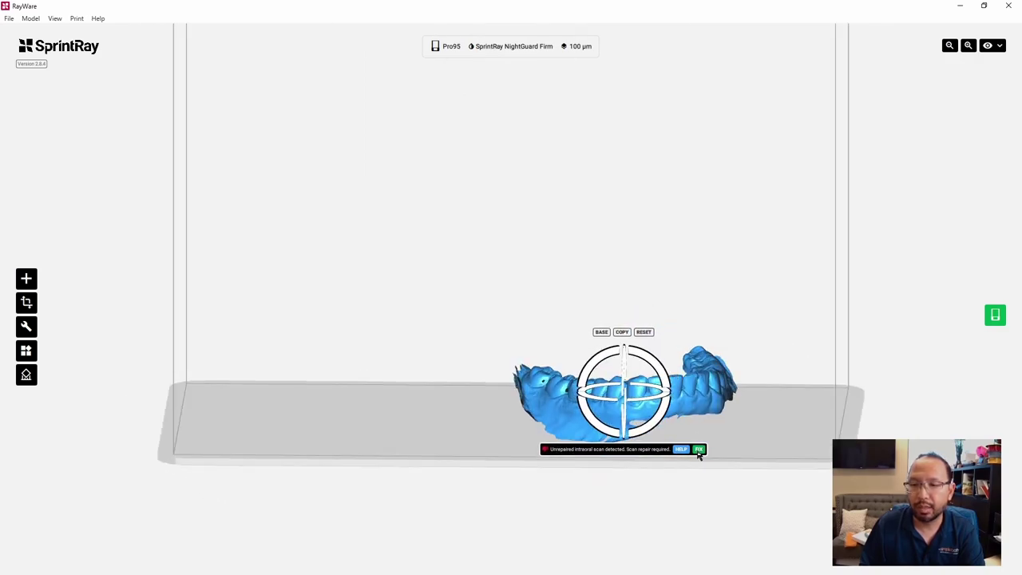
click(699, 450)
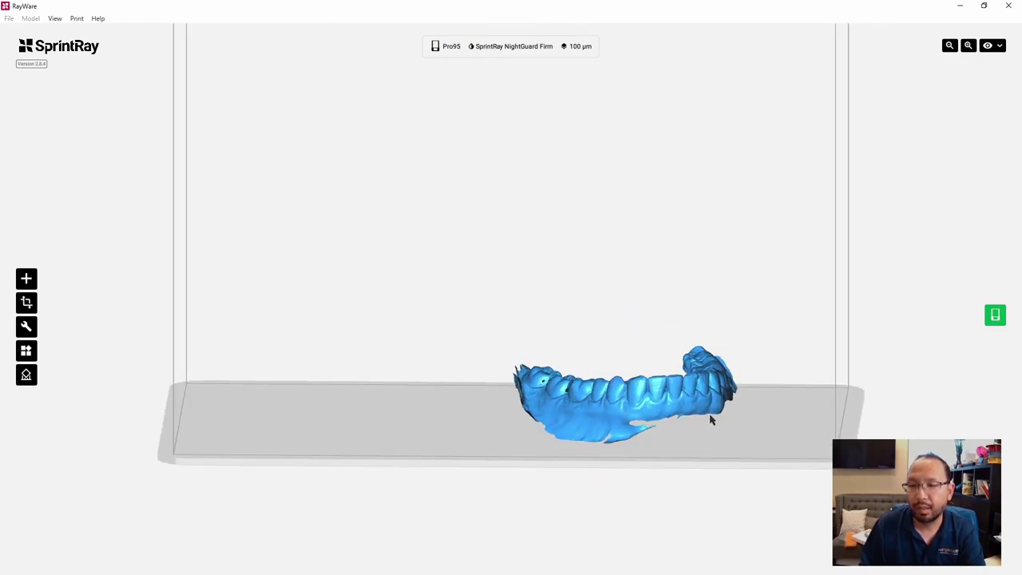
Rotate the arch about its vertical axis so its front faces forward
right_drag(661, 334, 677, 405)
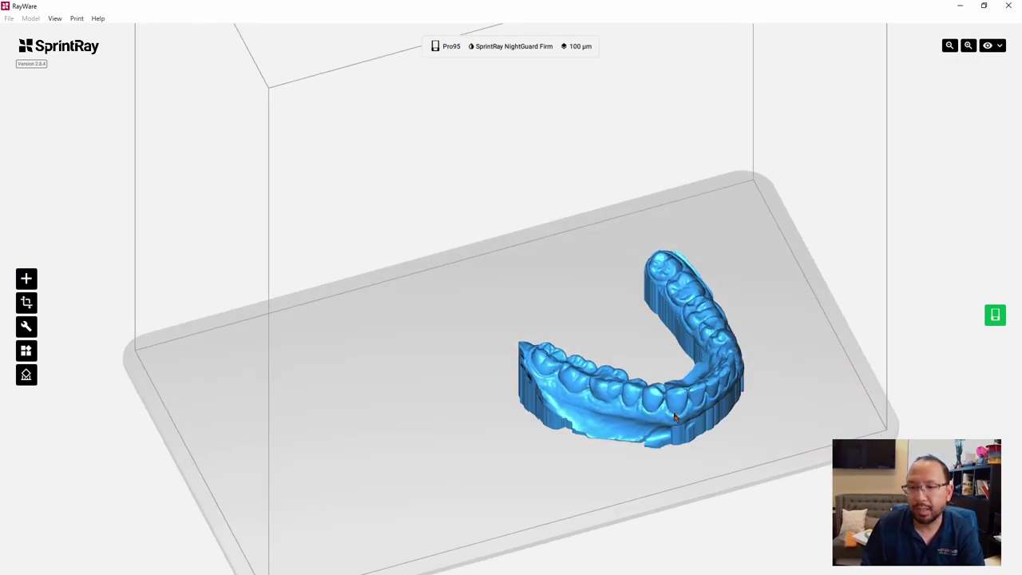
right_drag(675, 417, 619, 419)
click(619, 419)
drag(619, 419, 592, 405)
right_drag(591, 404, 666, 464)
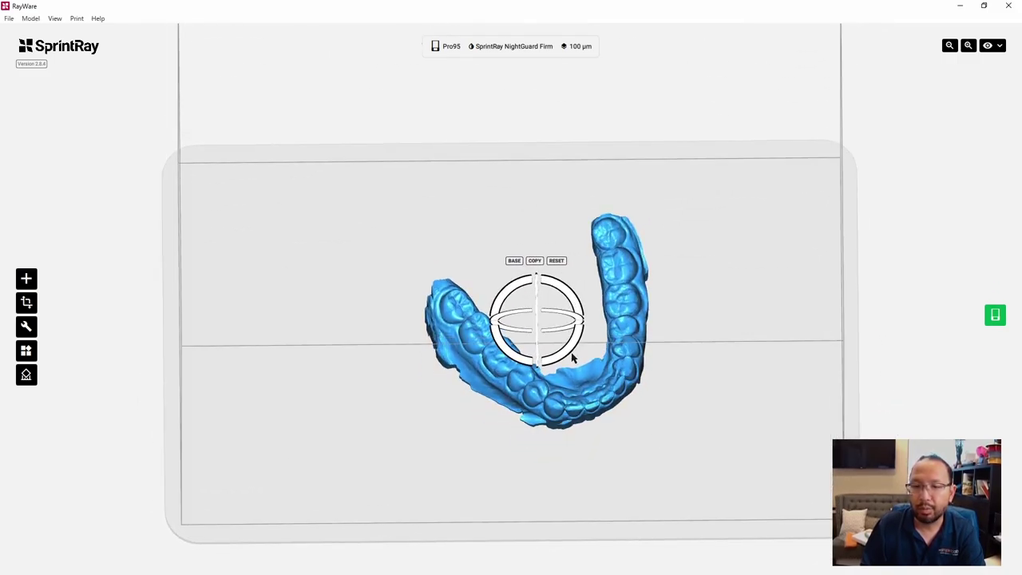
drag(572, 359, 552, 354)
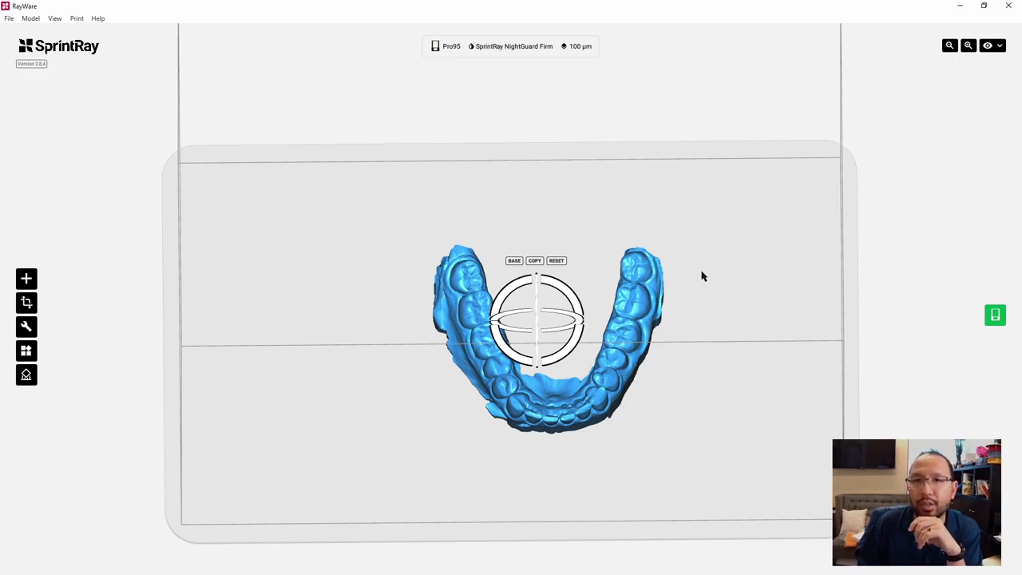
Move the arch to the right side of the build plate
drag(703, 276, 622, 243)
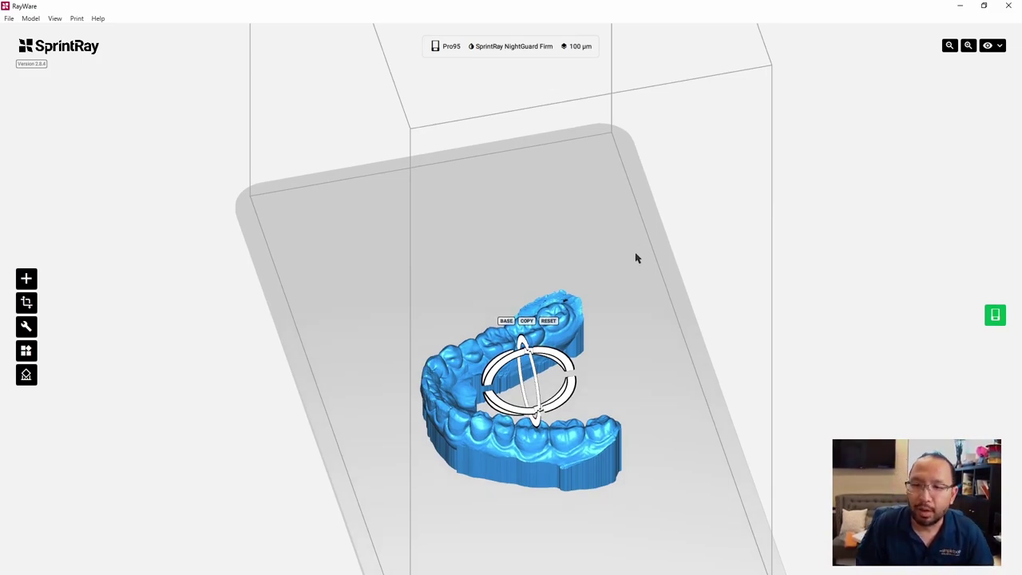
drag(637, 264, 640, 322)
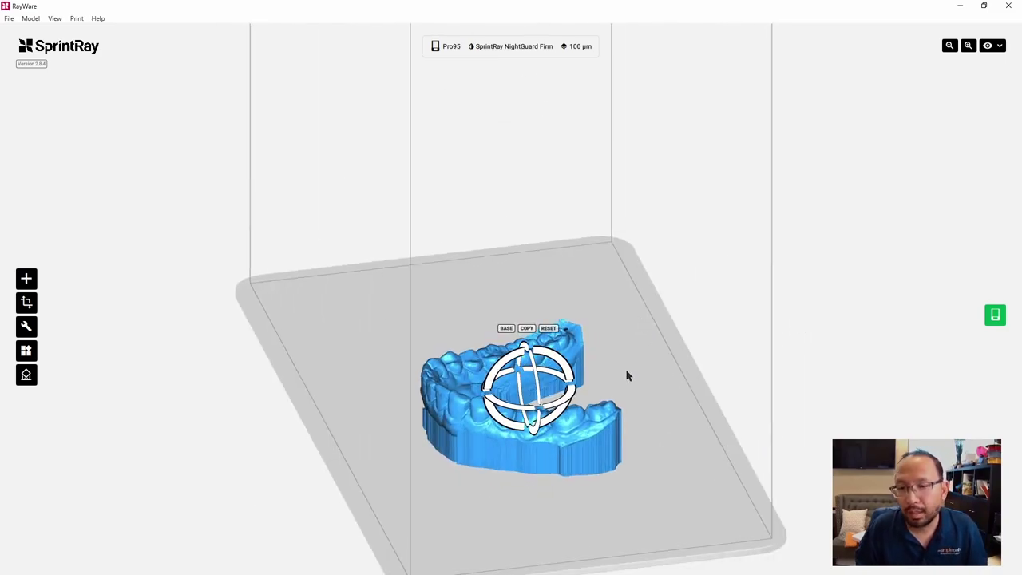
drag(630, 400, 671, 515)
drag(700, 455, 750, 442)
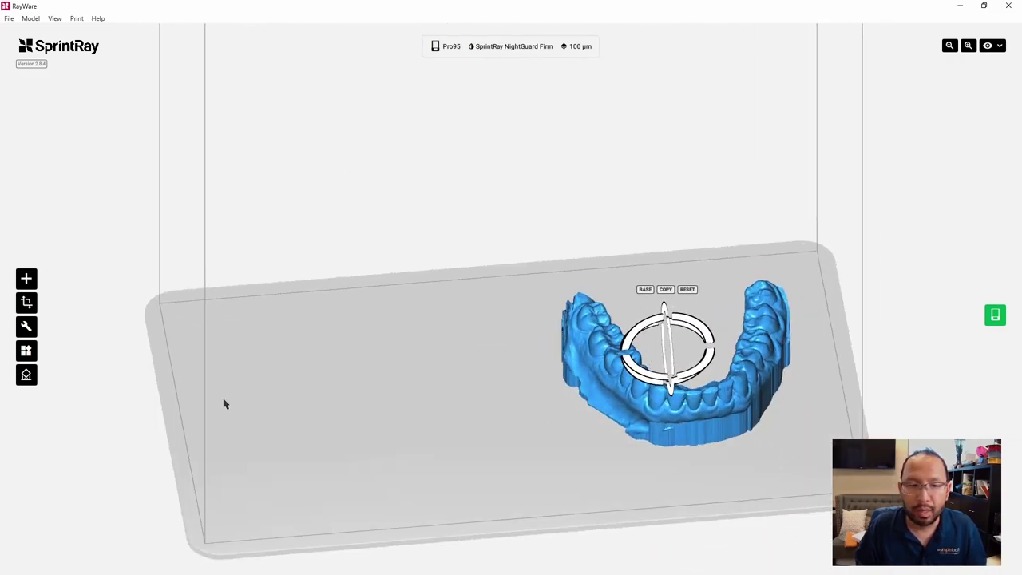
Generate road-raft supports with a 4 mm base offset under the arch
click(31, 378)
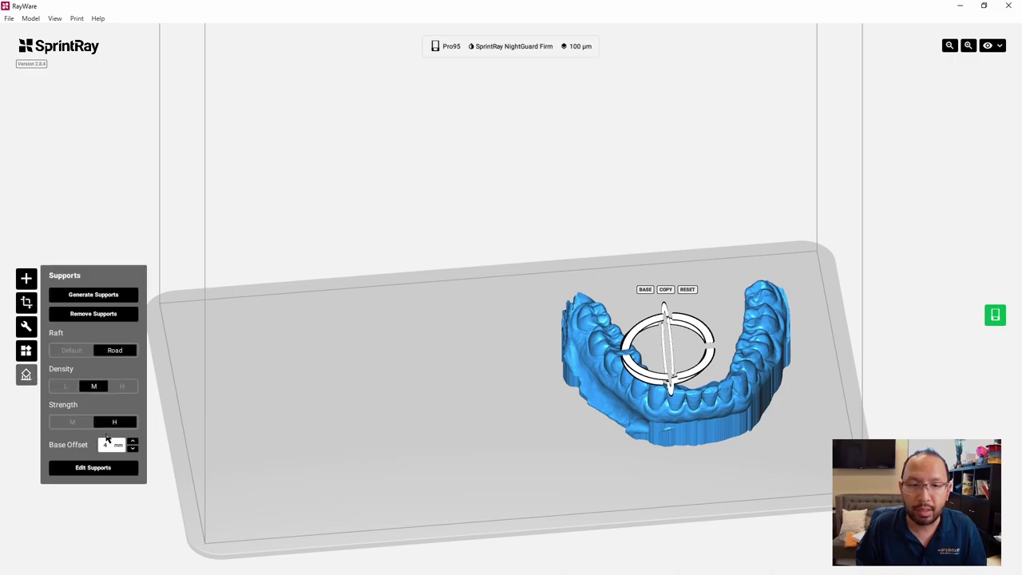
click(112, 297)
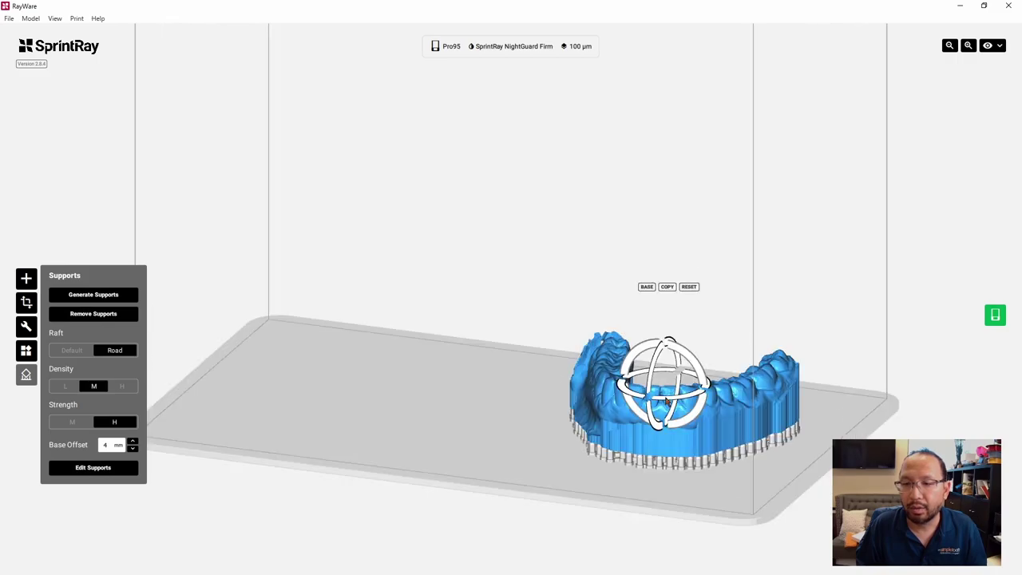
drag(645, 391, 667, 379)
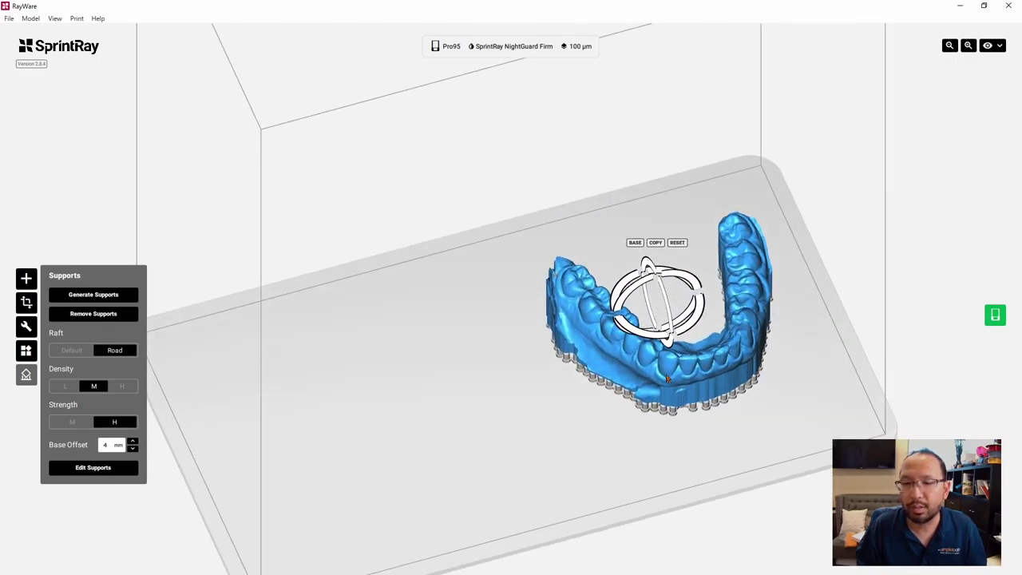
Copy the supported arch and place the copy behind the original
click(656, 242)
drag(479, 447, 452, 415)
drag(580, 415, 650, 379)
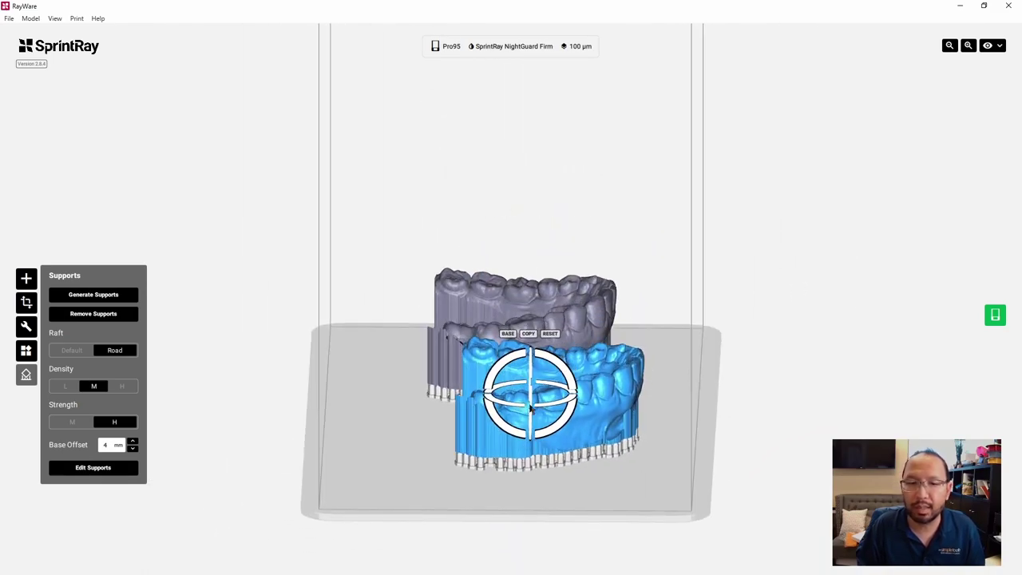
Tilt the front arch 20° about X and regenerate its supports
click(27, 304)
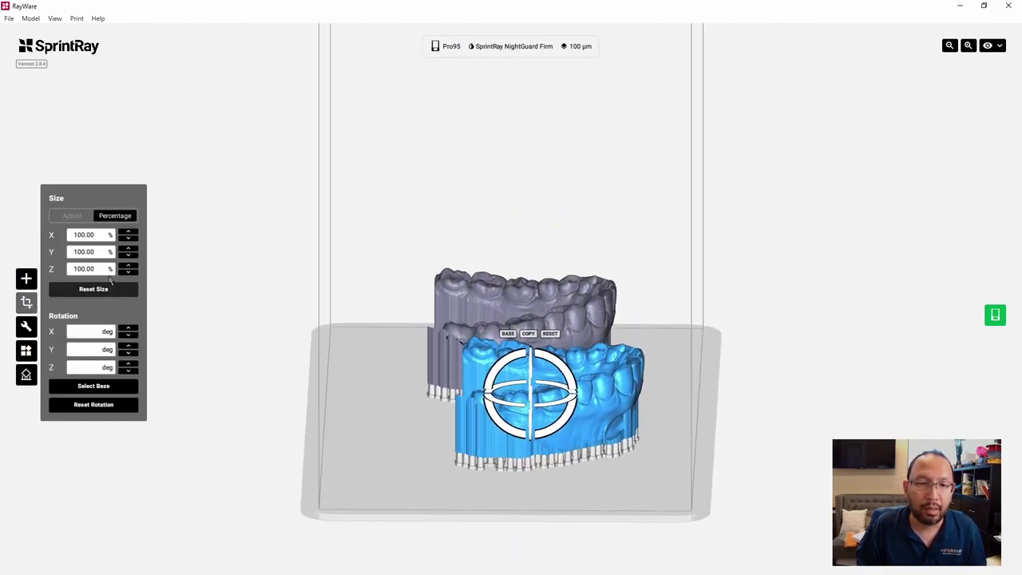
click(131, 345)
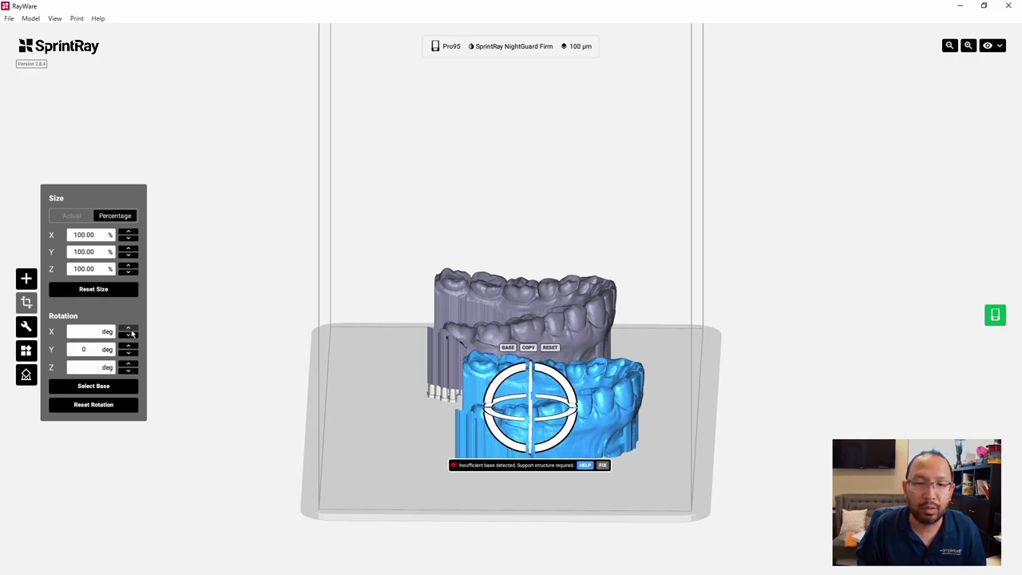
click(131, 329)
click(131, 329)
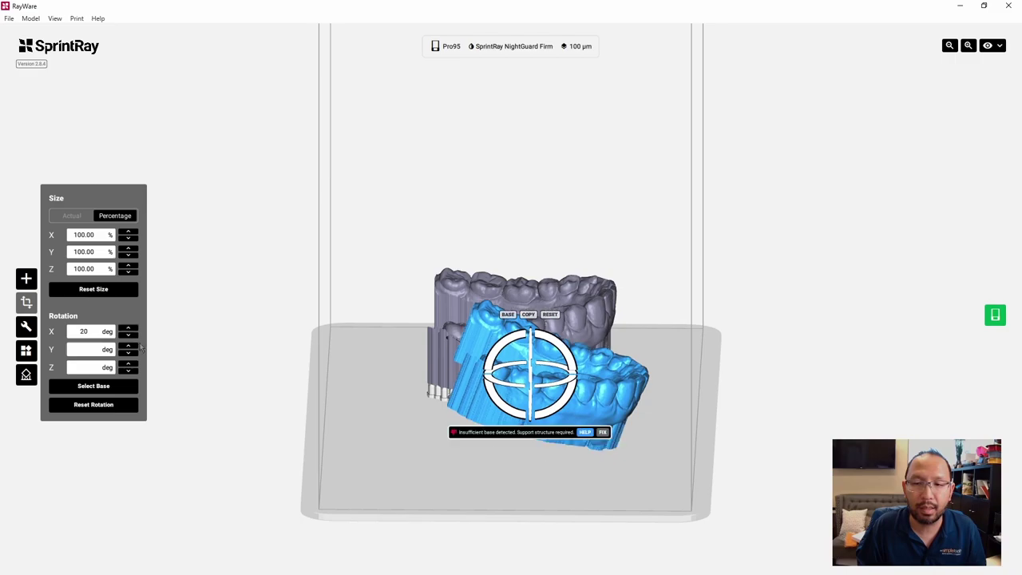
click(27, 375)
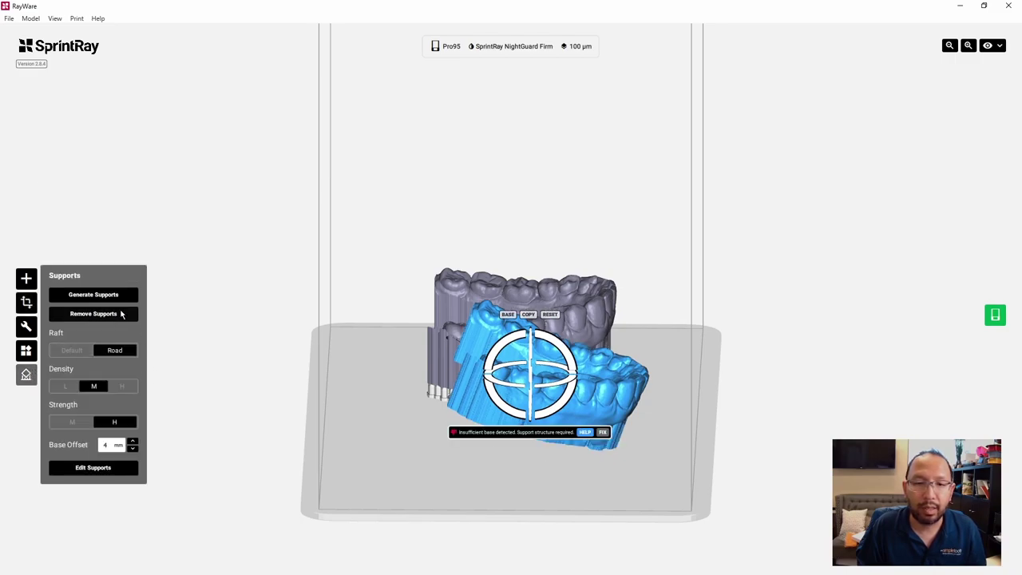
click(123, 298)
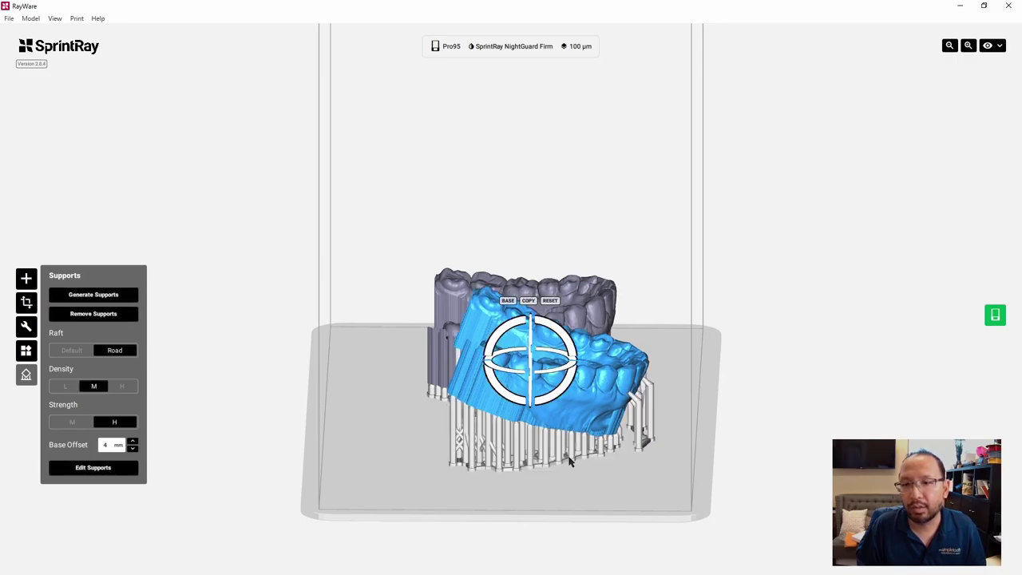
Copy the upper arch and reset the copy's orientation
right_drag(572, 460, 498, 460)
mouse_move(570, 436)
right_down()
mouse_move(628, 436)
mouse_move(653, 422)
mouse_move(625, 495)
mouse_move(590, 433)
right_up()
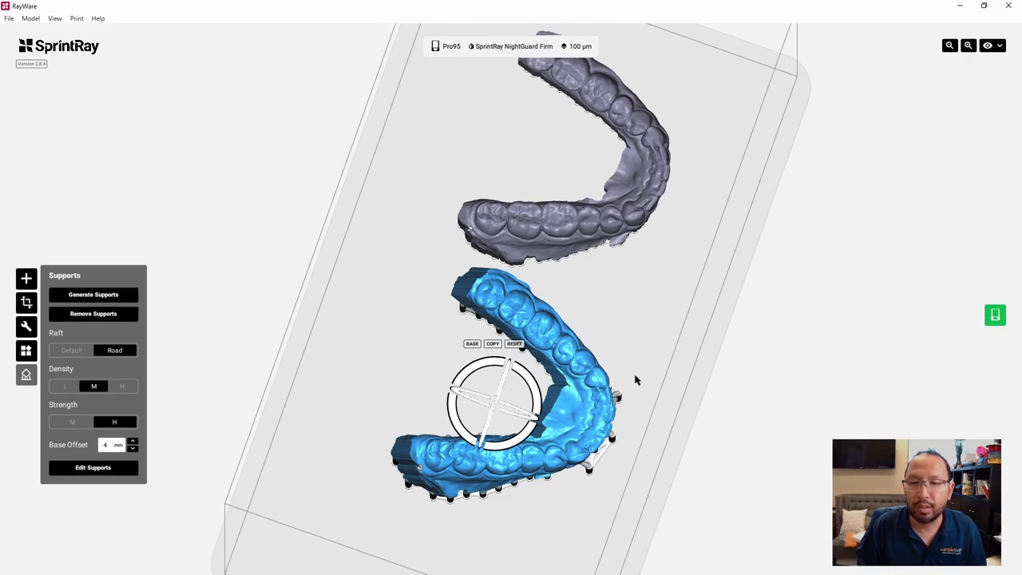
click(564, 241)
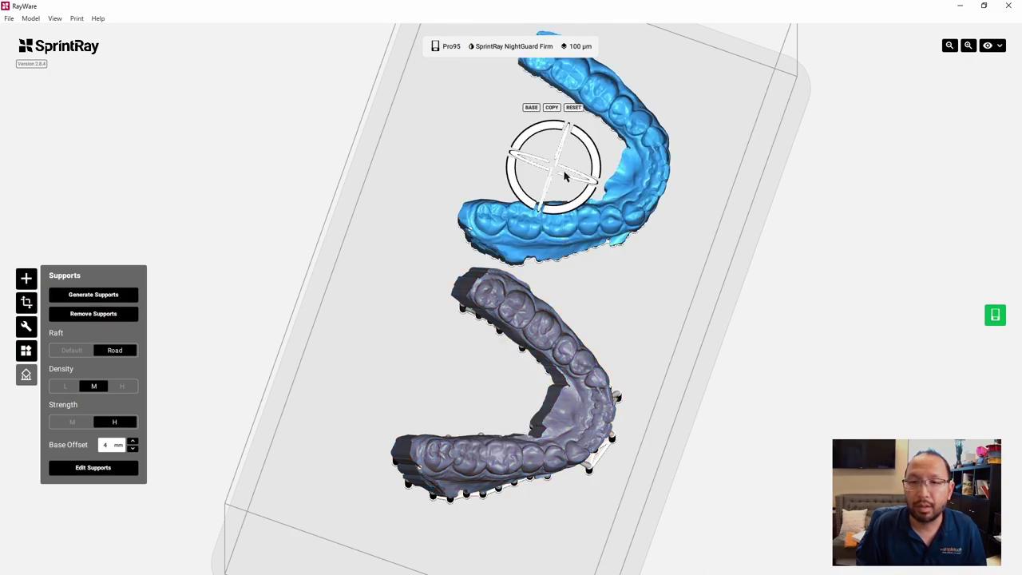
click(550, 107)
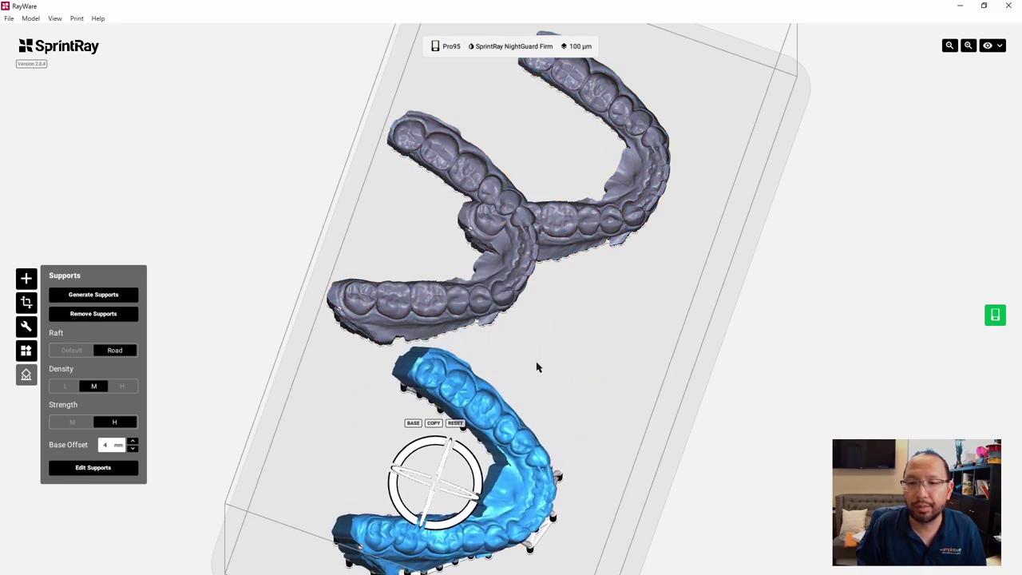
right_drag(605, 312, 562, 229)
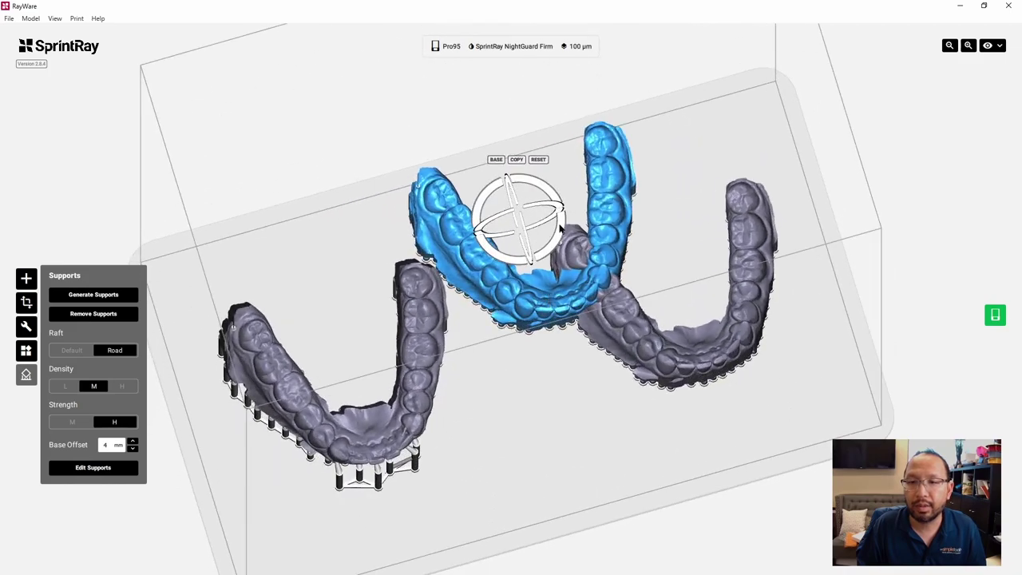
click(537, 161)
Turn the third arch copy and settle it in the gap between the others
mouse_move(541, 167)
right_down()
mouse_move(630, 187)
mouse_move(614, 192)
mouse_move(618, 249)
right_up()
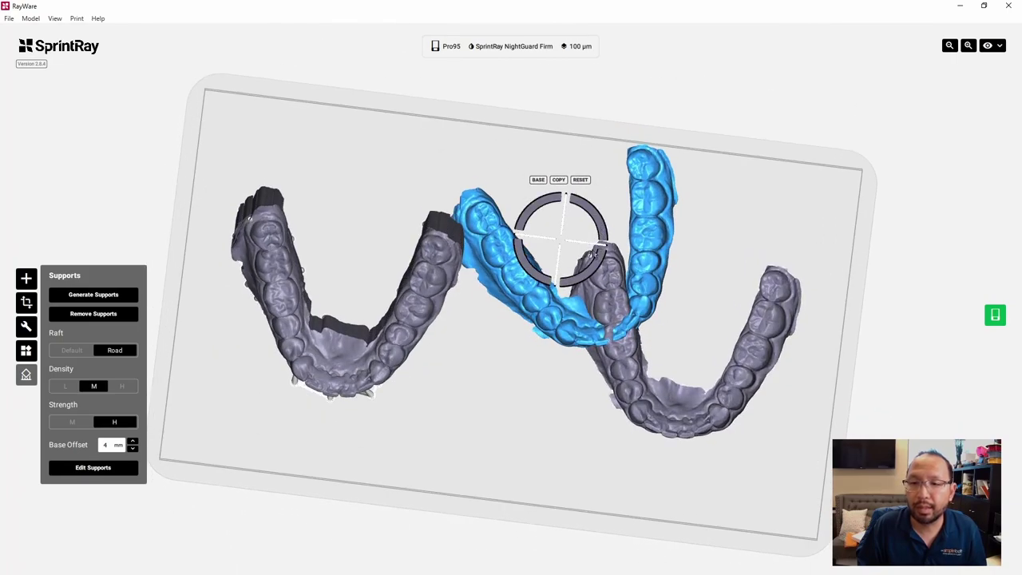
drag(550, 258, 595, 304)
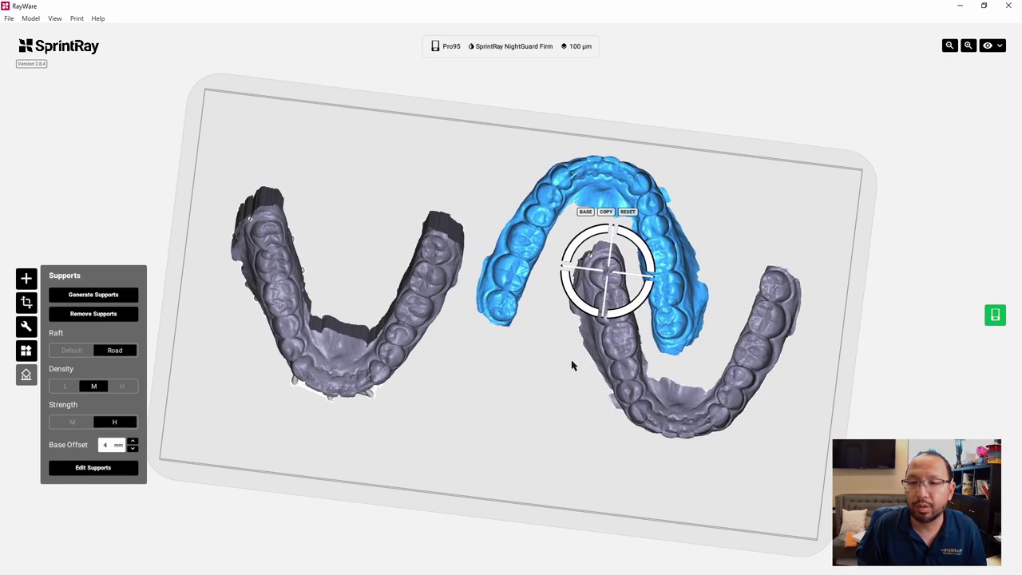
right_drag(570, 365, 453, 394)
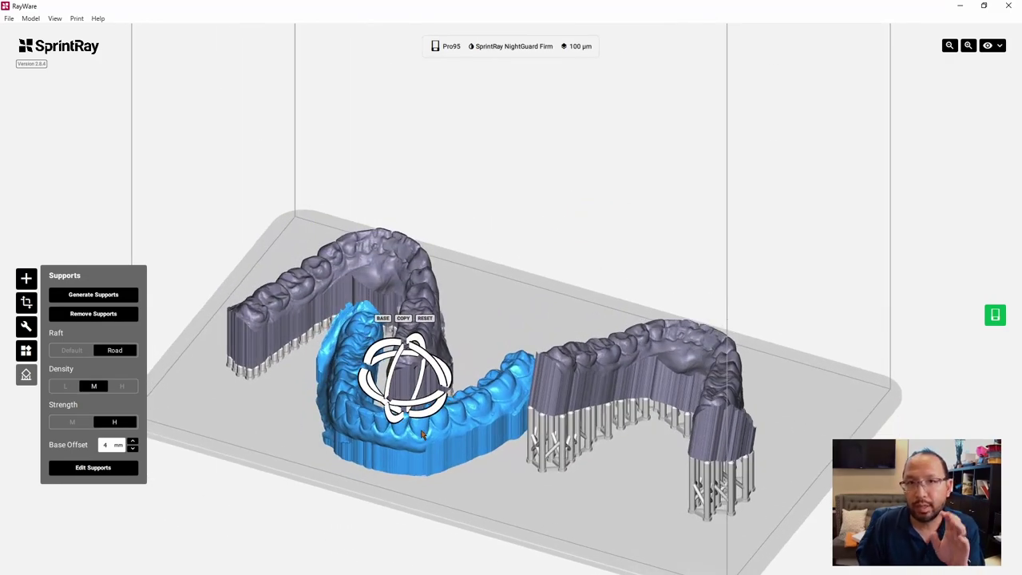
right_drag(423, 435, 446, 460)
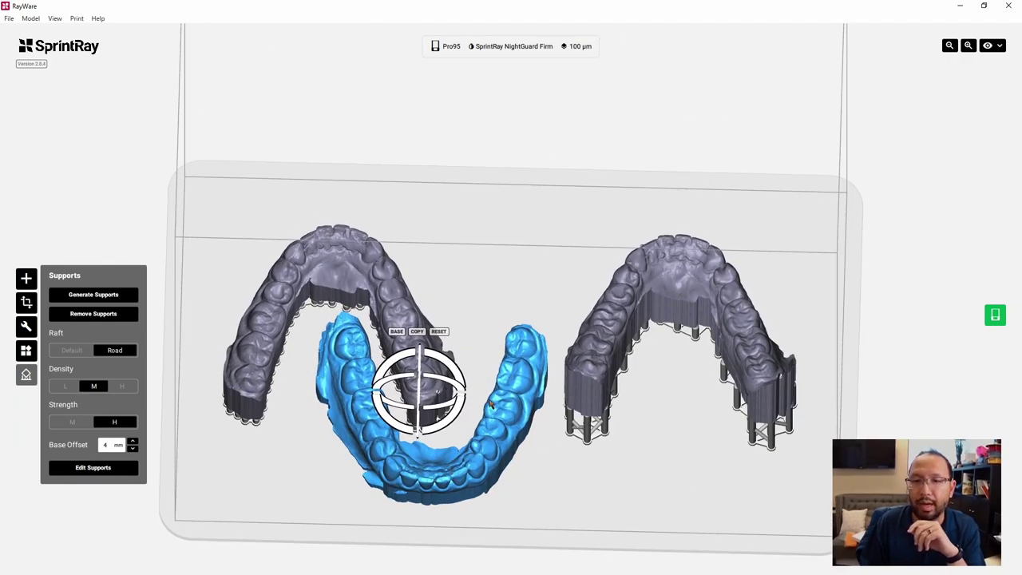
right_drag(489, 403, 676, 294)
Generate the sliced Print Preview of the build: 372 layers at 100 µm
click(994, 315)
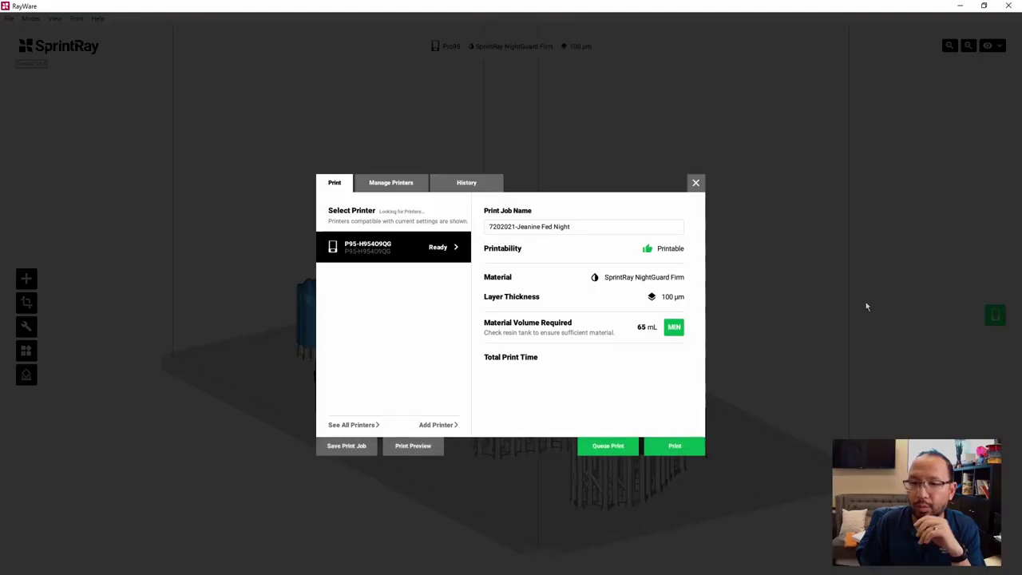
click(413, 445)
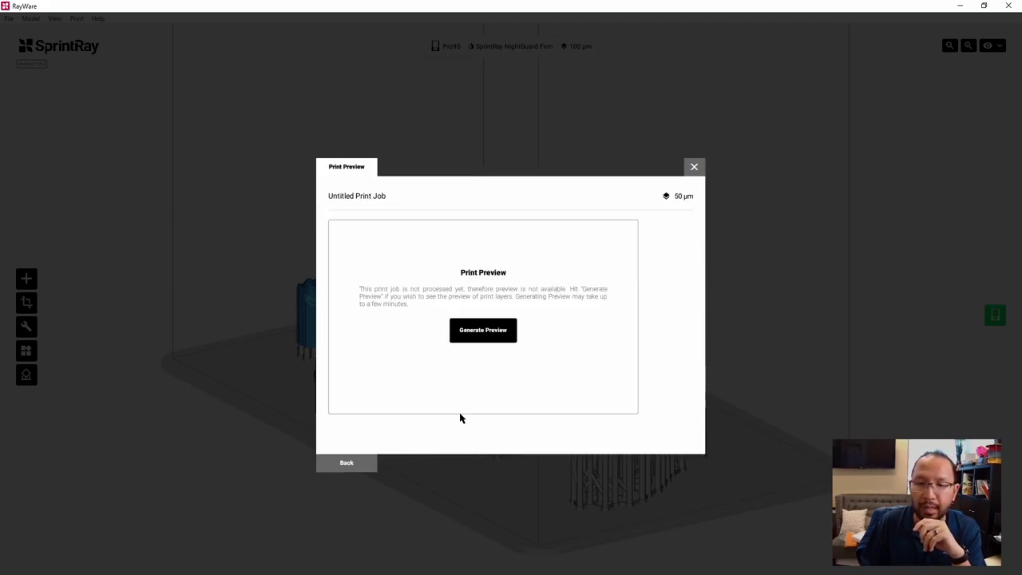
click(483, 330)
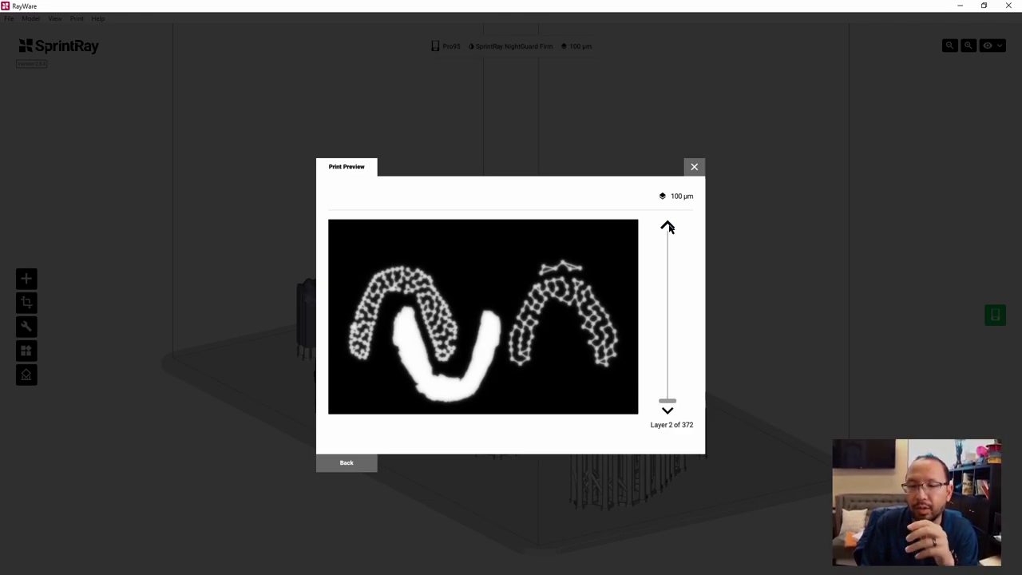
Step the print preview from layer 2 up to layer 23
click(667, 226)
click(667, 227)
click(667, 227)
click(667, 226)
click(667, 227)
click(667, 227)
click(668, 227)
click(667, 227)
click(667, 227)
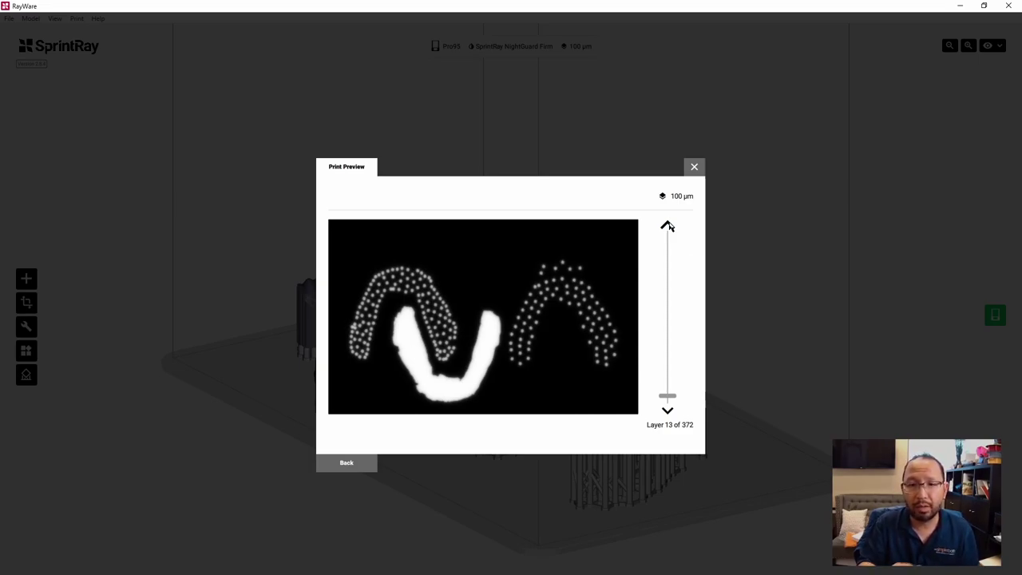
click(667, 226)
click(668, 226)
click(668, 226)
click(668, 226)
click(668, 226)
click(667, 226)
click(667, 226)
click(667, 226)
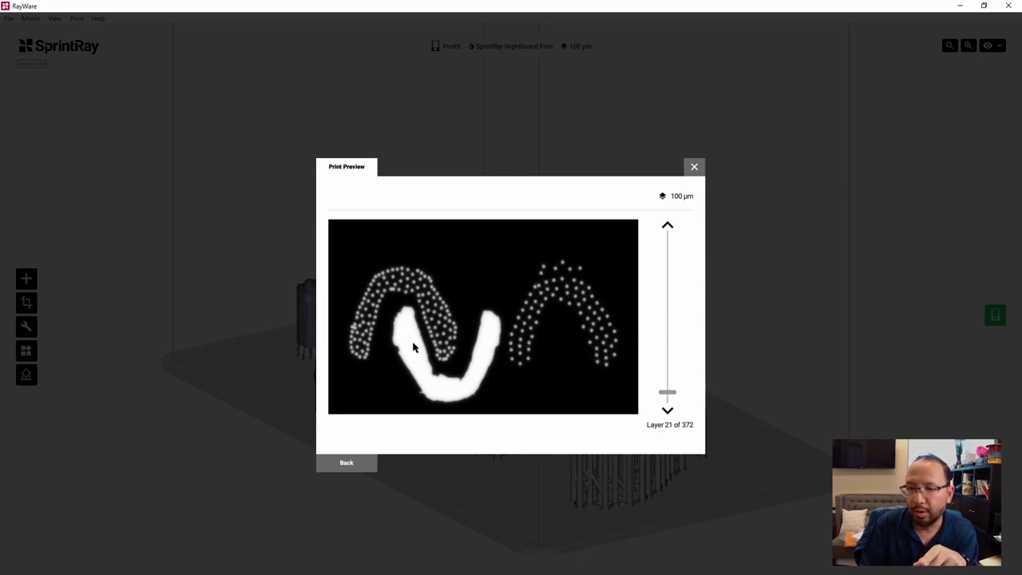
click(669, 227)
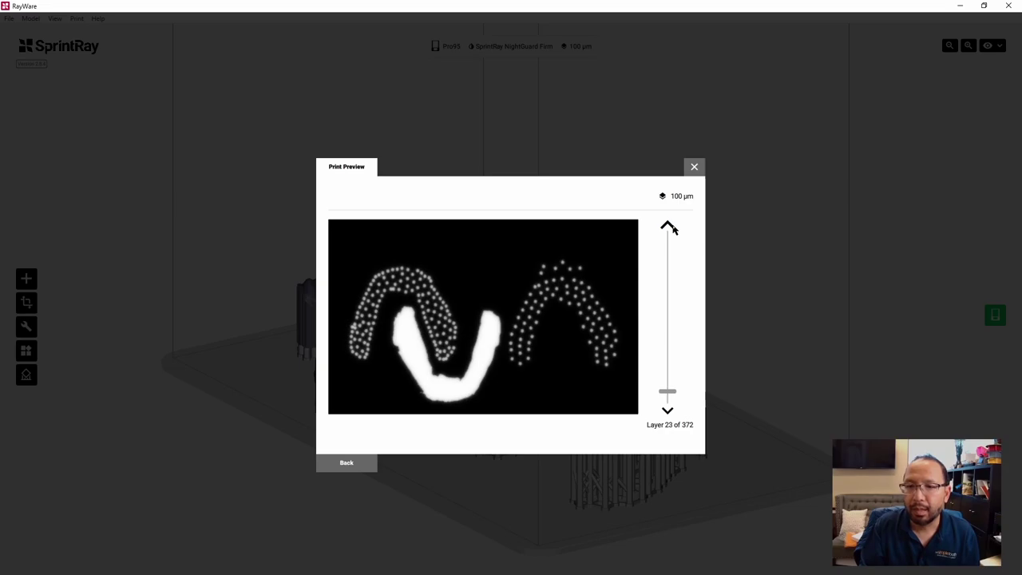
Step the print preview up to around layer 40
click(670, 227)
click(669, 227)
click(669, 226)
click(669, 227)
click(669, 227)
click(669, 227)
click(669, 227)
click(669, 227)
click(669, 227)
click(669, 226)
click(670, 227)
click(670, 226)
click(669, 227)
click(669, 227)
click(669, 227)
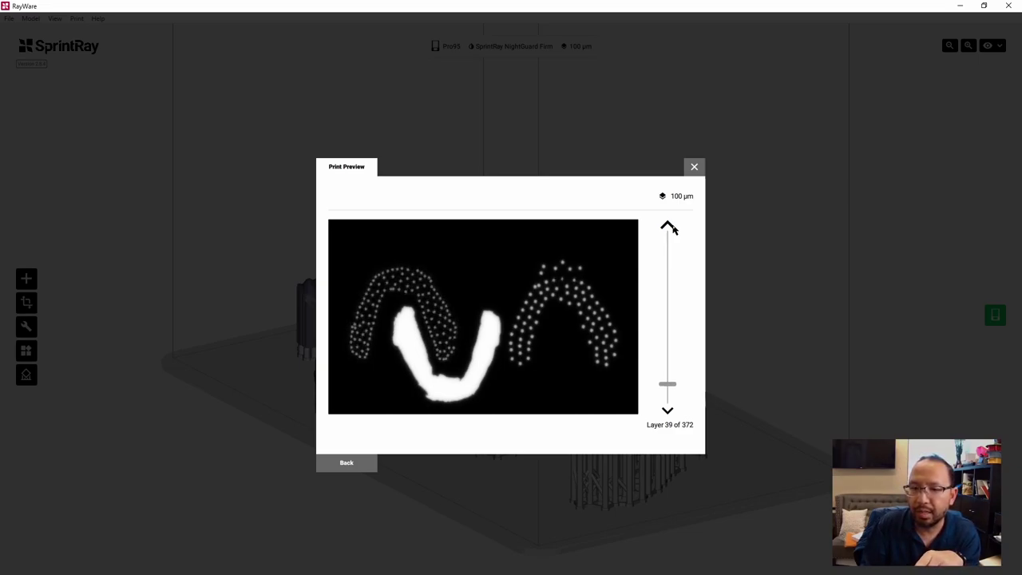
click(669, 227)
click(669, 227)
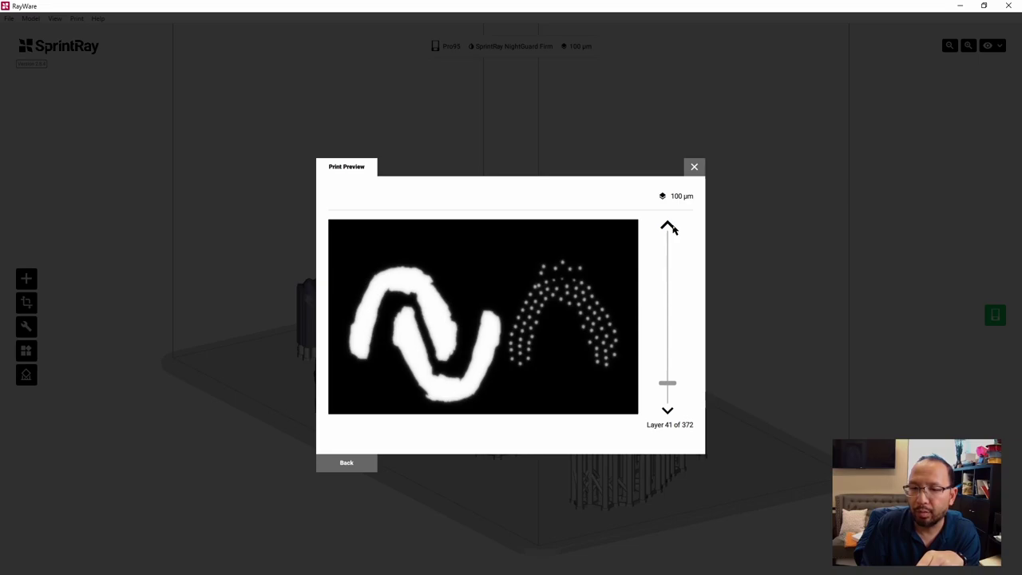
Compare layers 40 and 41 where the left arch's solid slice begins
click(668, 410)
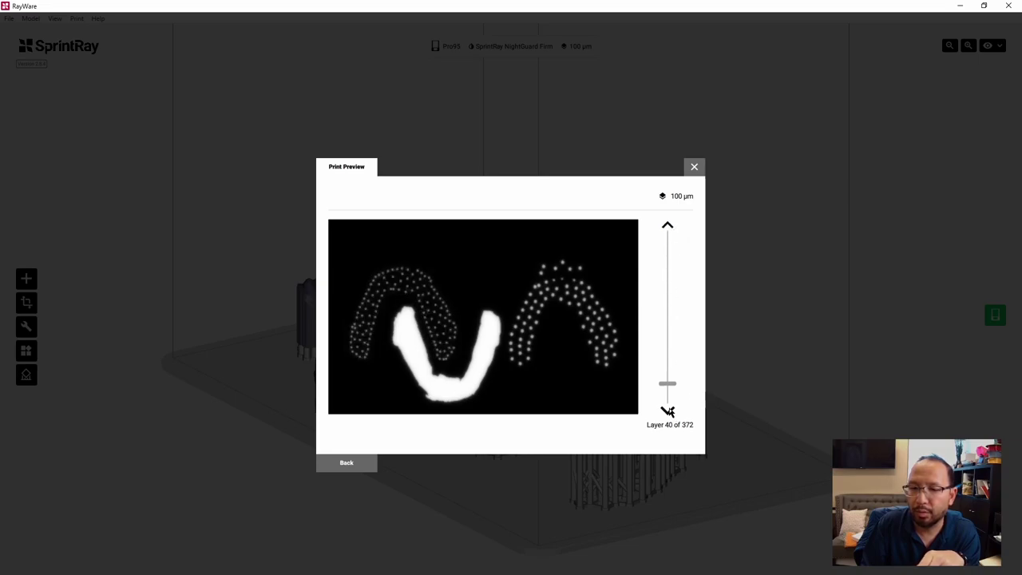
click(667, 228)
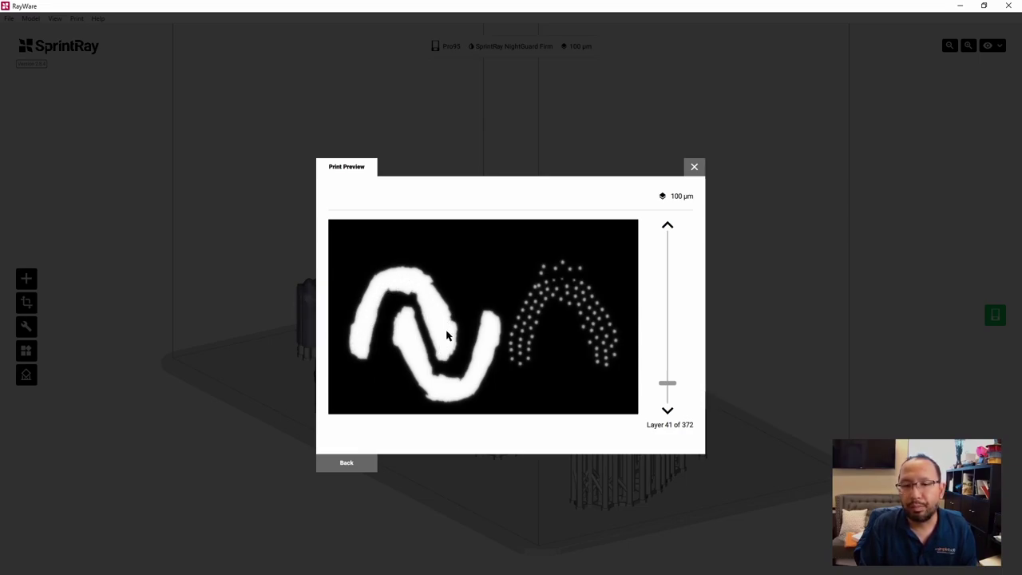
click(667, 411)
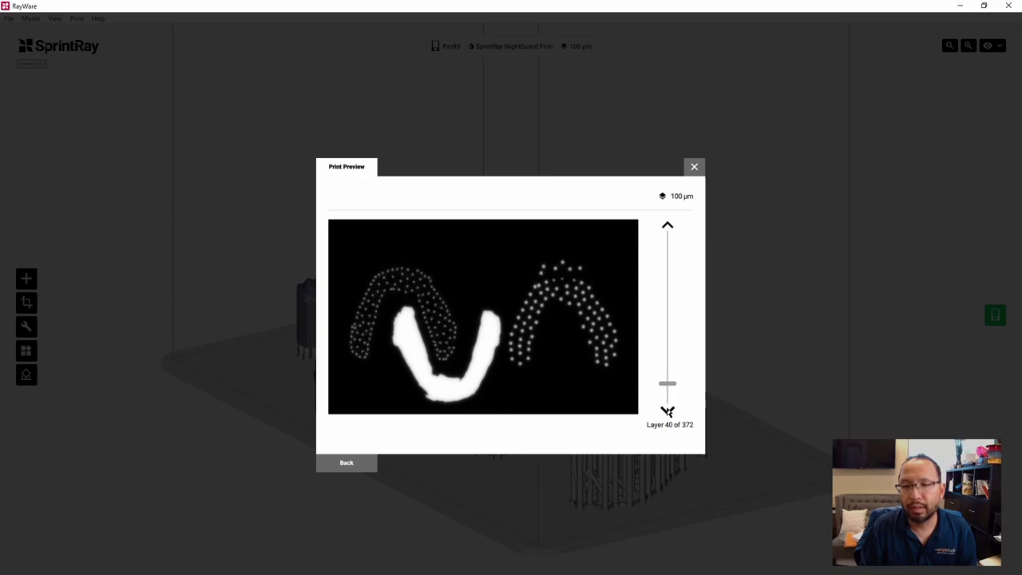
click(670, 229)
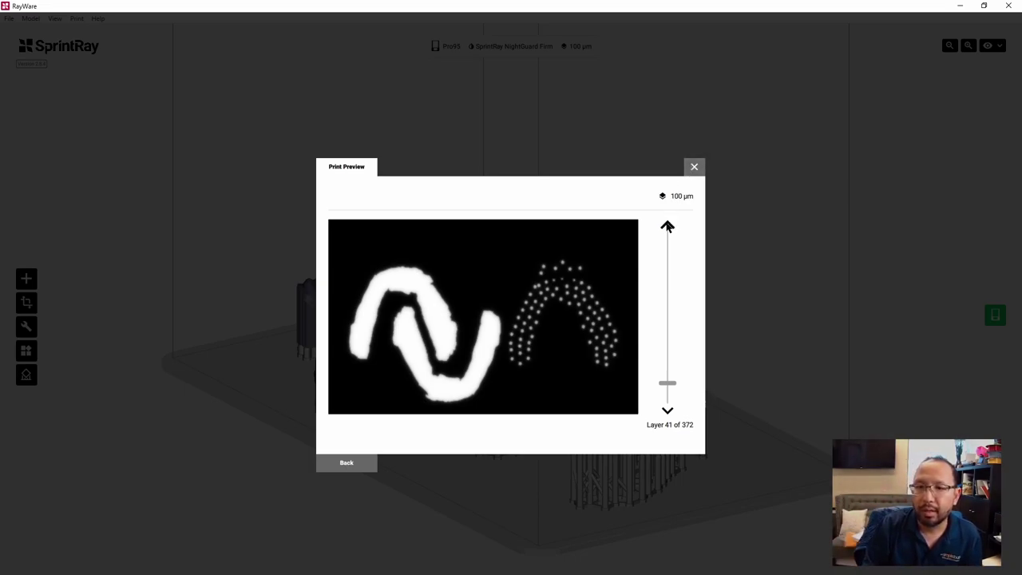
click(667, 411)
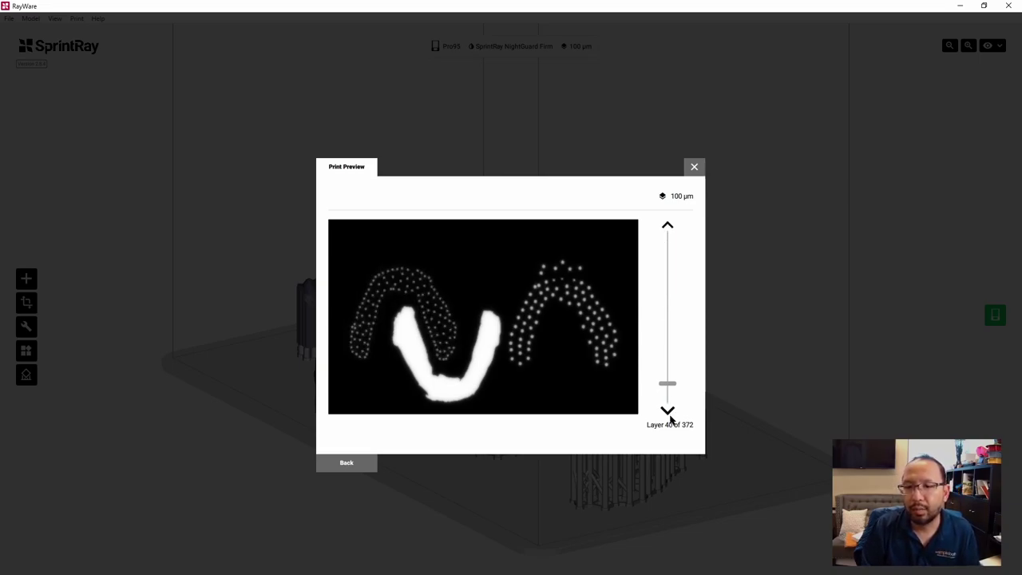
click(669, 229)
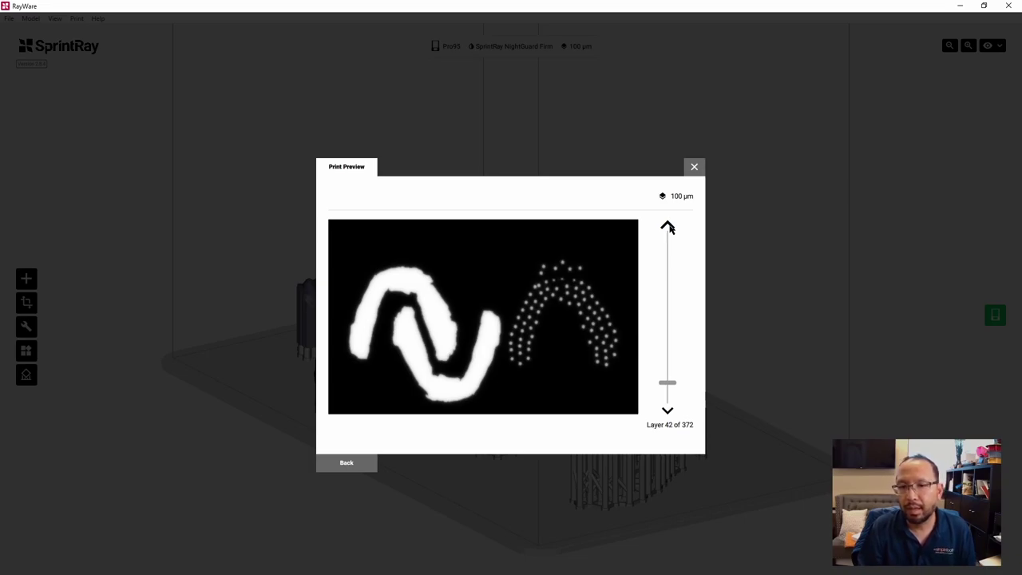
Step the print preview upward through the layers toward layer 104
click(667, 226)
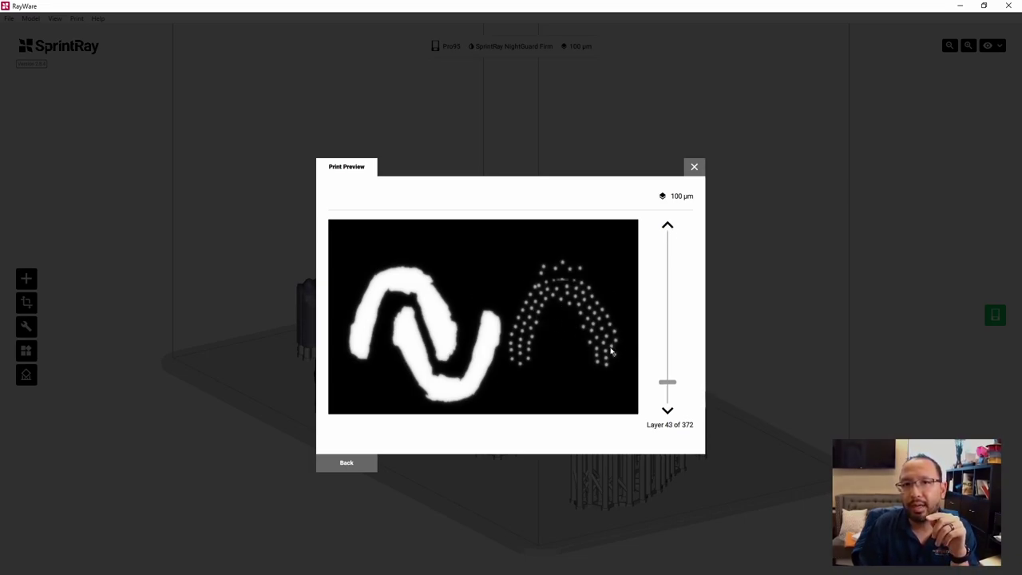
click(669, 227)
click(669, 229)
click(669, 227)
click(668, 227)
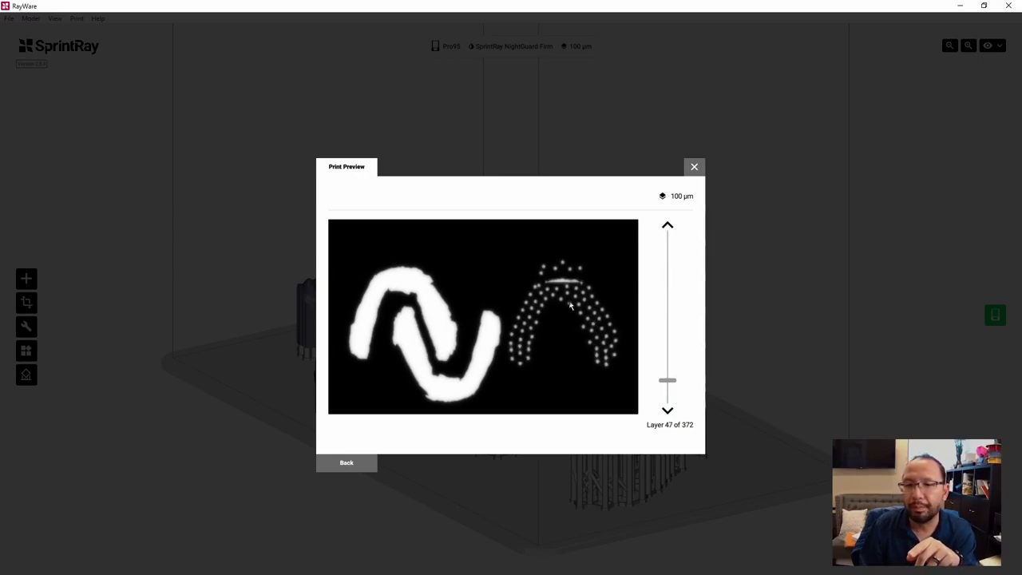
click(668, 227)
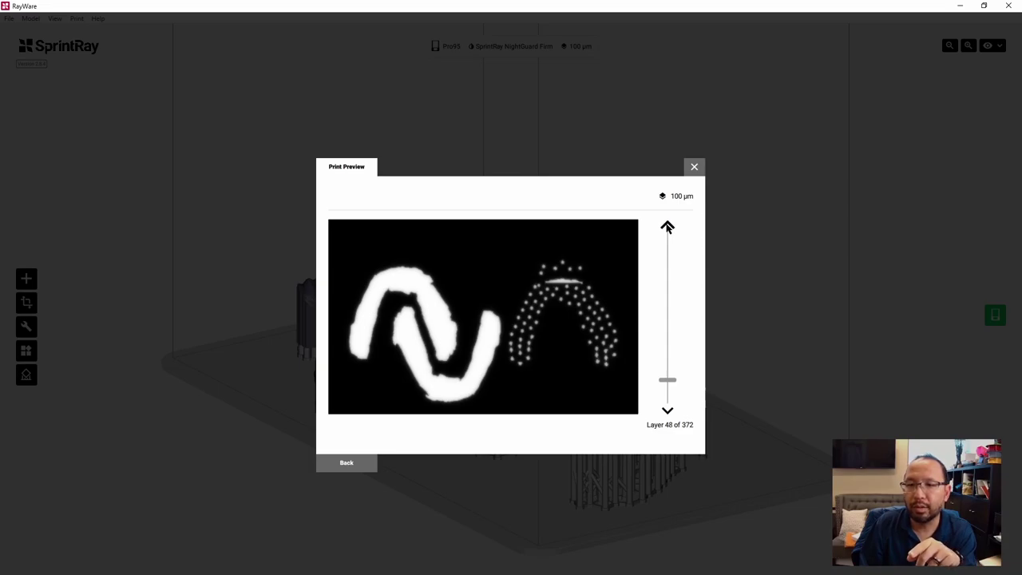
click(668, 410)
click(668, 411)
click(668, 410)
click(668, 410)
click(668, 410)
click(669, 227)
click(667, 227)
click(668, 227)
click(667, 227)
click(668, 227)
click(667, 227)
click(667, 227)
click(668, 227)
click(667, 227)
click(667, 227)
click(668, 227)
click(667, 227)
click(668, 227)
click(668, 227)
click(667, 227)
click(667, 227)
click(668, 226)
click(667, 227)
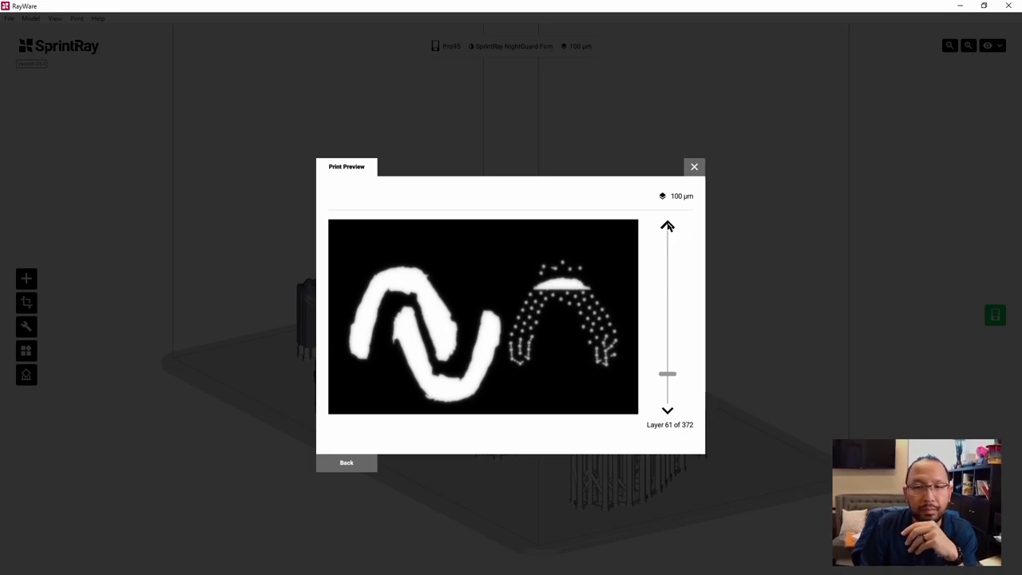
click(667, 227)
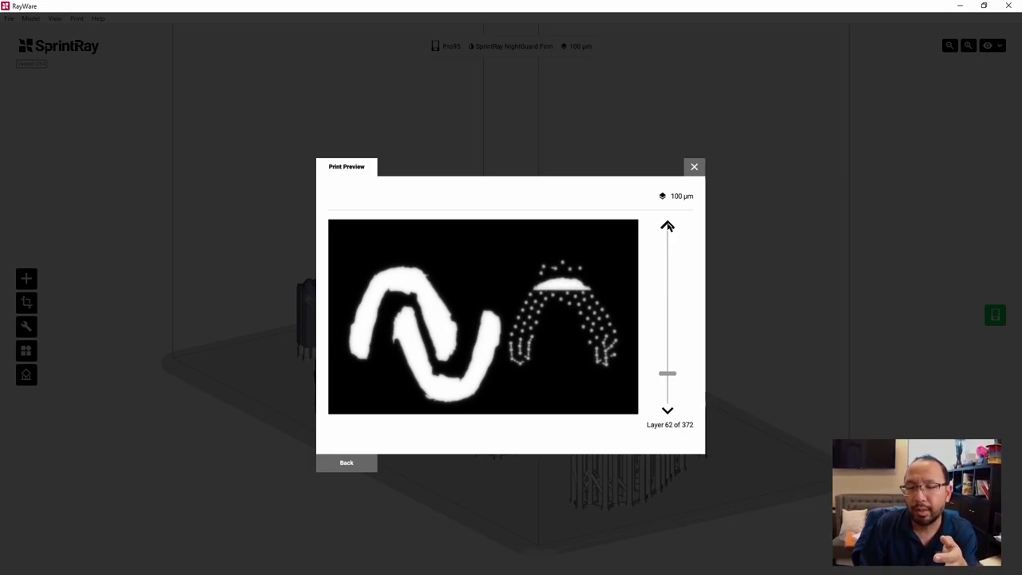
click(667, 226)
click(667, 226)
click(667, 226)
click(668, 227)
click(668, 227)
click(668, 227)
click(668, 227)
click(667, 227)
click(668, 227)
click(668, 227)
click(668, 226)
click(668, 226)
click(668, 227)
click(667, 227)
click(667, 227)
click(668, 227)
click(668, 226)
click(668, 227)
click(668, 227)
click(667, 227)
click(667, 227)
click(668, 226)
click(668, 226)
click(668, 227)
click(668, 227)
click(668, 227)
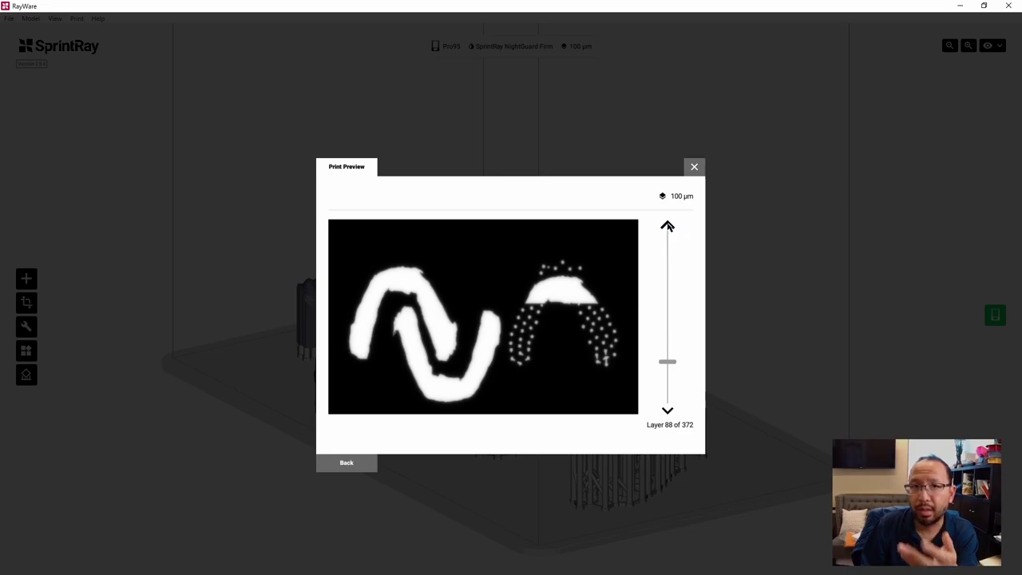
Reach layer 104 of 372, then close the Print Preview
click(668, 227)
click(668, 227)
click(668, 227)
click(667, 227)
click(669, 228)
click(668, 228)
click(668, 228)
click(668, 227)
click(668, 228)
click(668, 227)
click(668, 227)
click(668, 227)
click(669, 227)
click(668, 227)
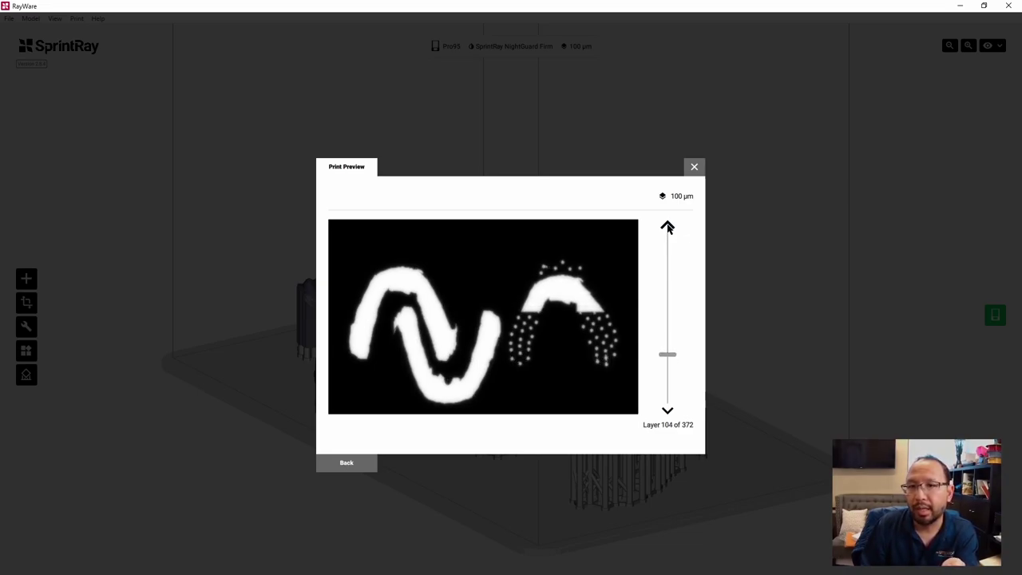
click(691, 171)
Move the left arch to the right and delete the grey right arch
drag(711, 290, 591, 316)
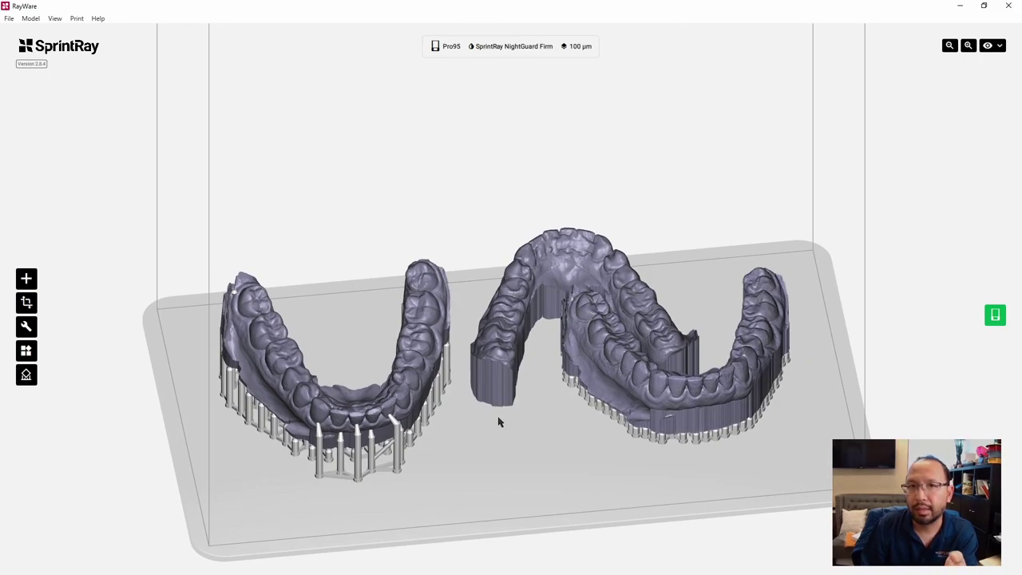
click(394, 445)
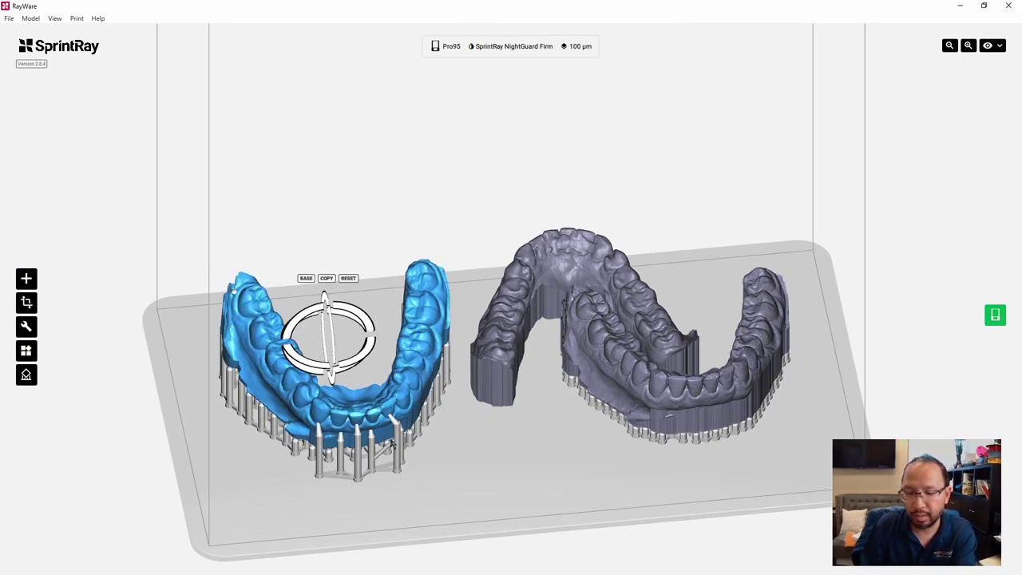
drag(395, 446, 497, 381)
click(628, 398)
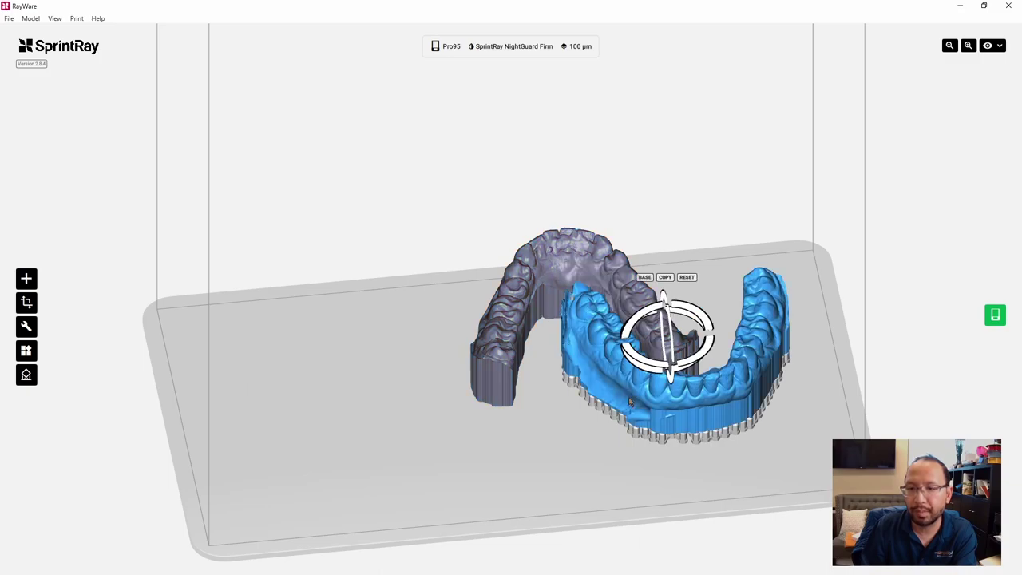
key(Delete)
Turn the remaining arch to a new orientation within the plate plane
mouse_move(598, 439)
mouse_down()
mouse_move(647, 439)
mouse_move(604, 432)
mouse_up()
click(520, 414)
drag(554, 390, 547, 447)
drag(623, 312, 566, 171)
right_drag(426, 341, 497, 295)
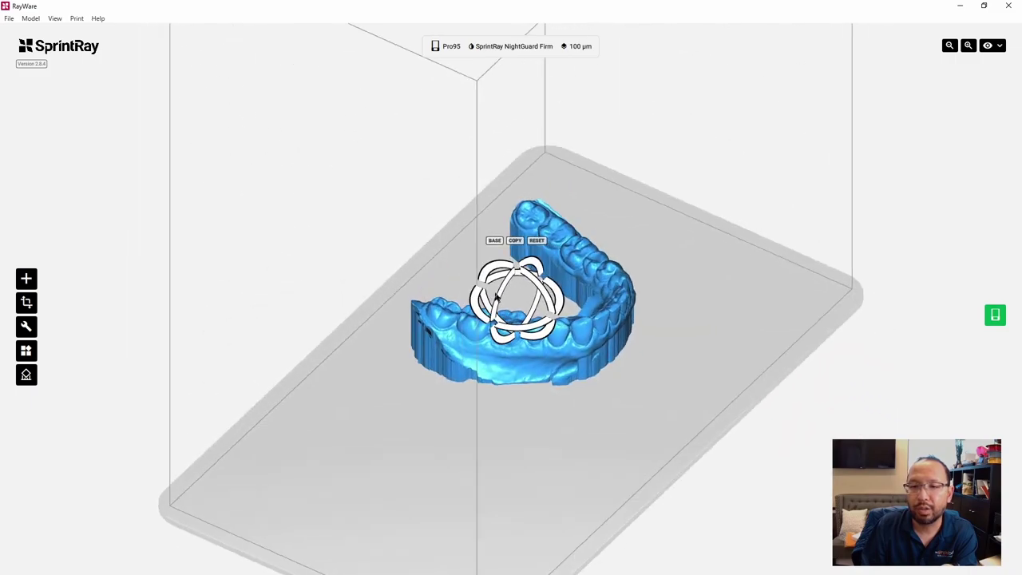
Tilt the arch to 20° about X in the size and rotation settings
click(27, 302)
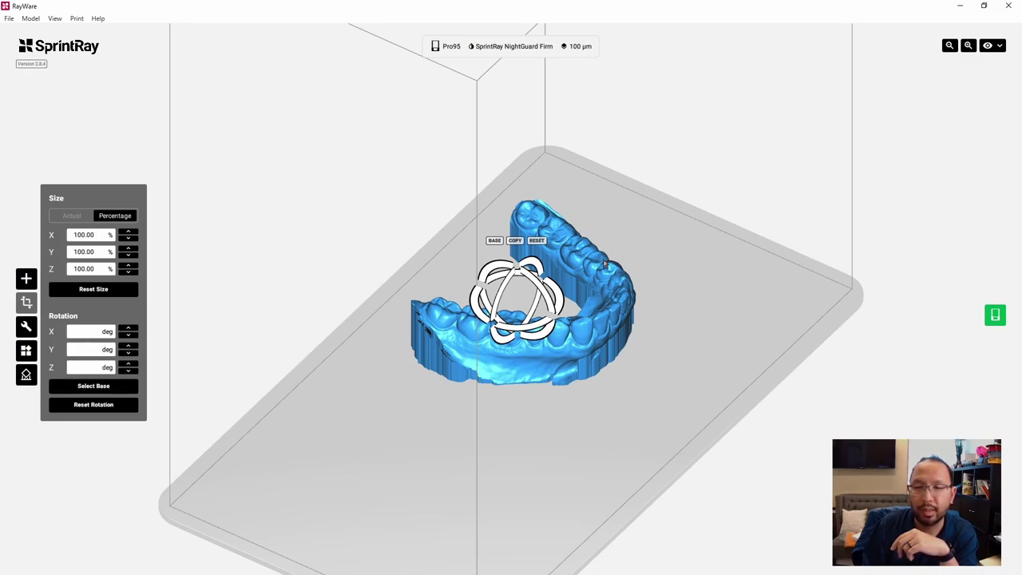
click(130, 329)
click(128, 328)
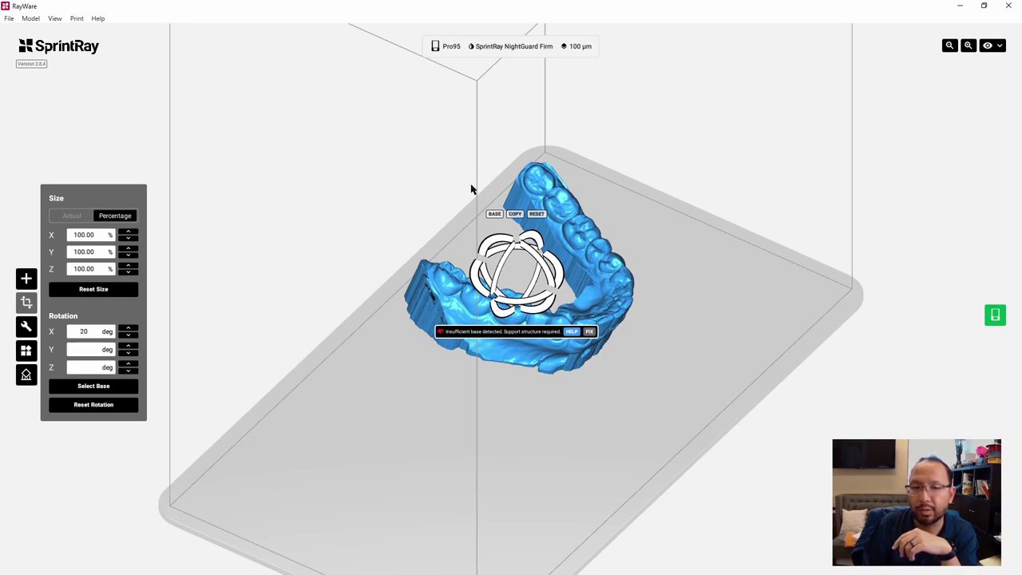
From a top-down view, rotate the arch in-plane from a U to a C orientation
drag(372, 413, 348, 427)
drag(474, 362, 551, 319)
drag(588, 273, 498, 320)
Generate supports under the tilted arch and check them from front and angled views
click(27, 376)
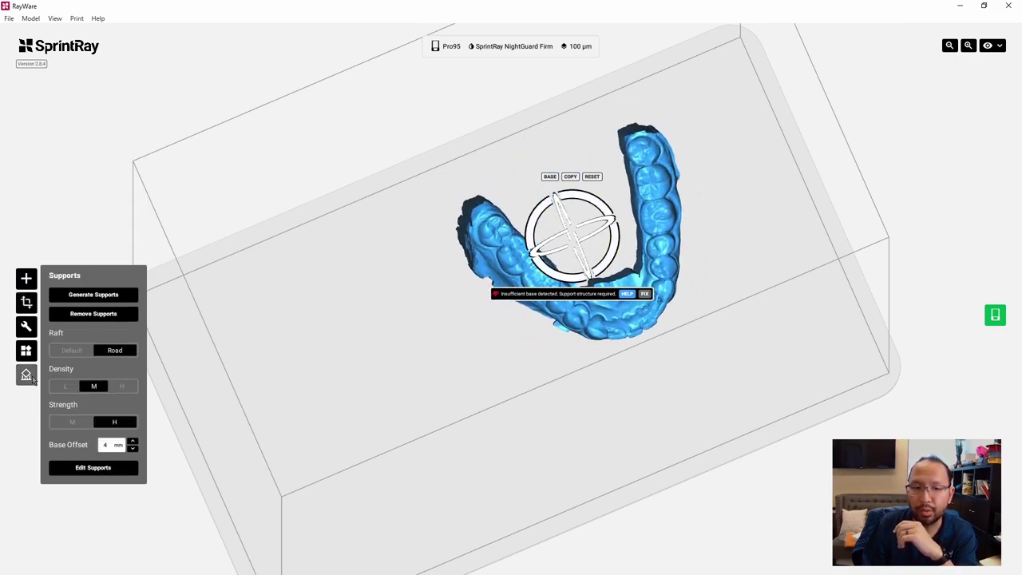
click(107, 296)
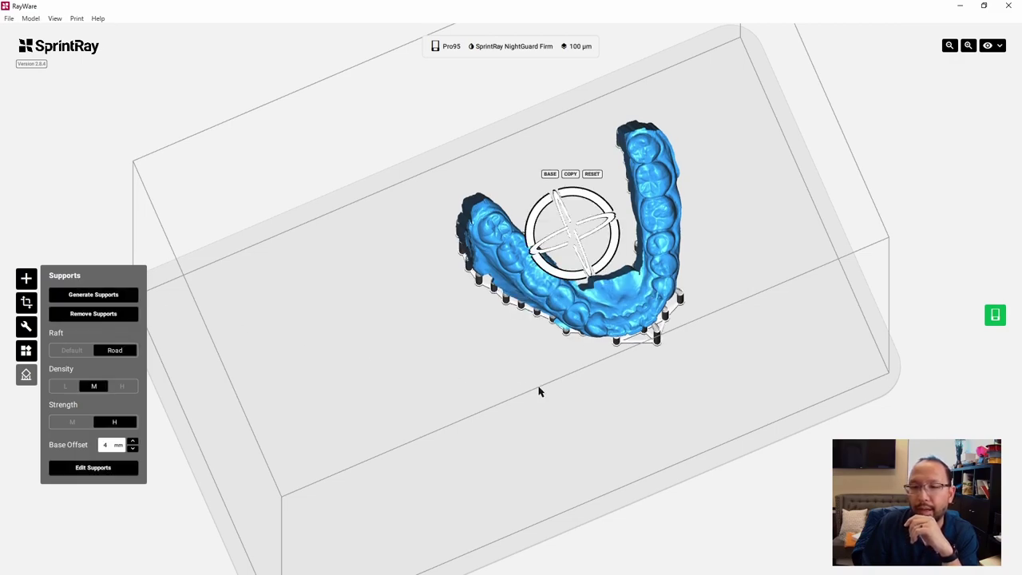
key(2)
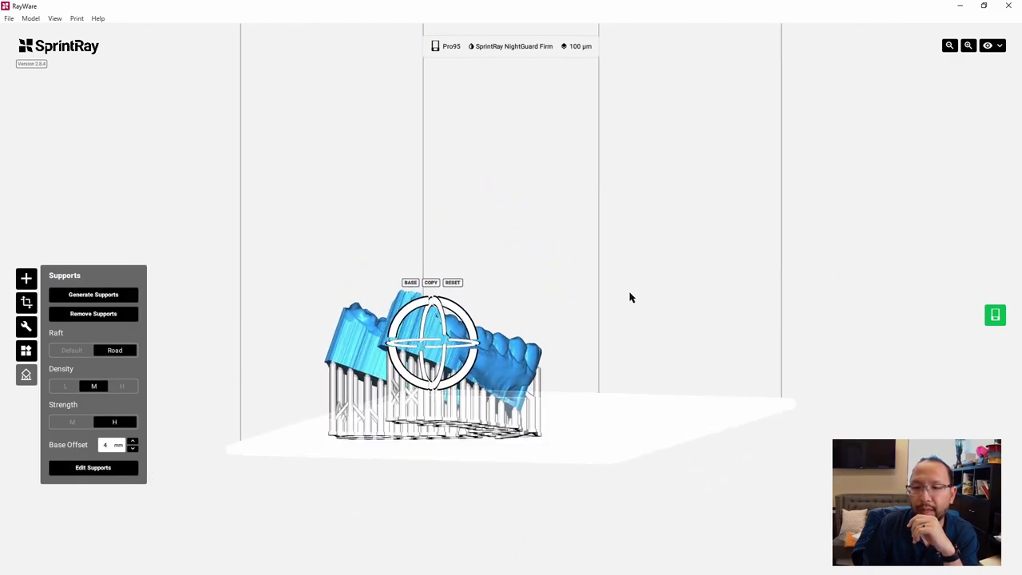
key(1)
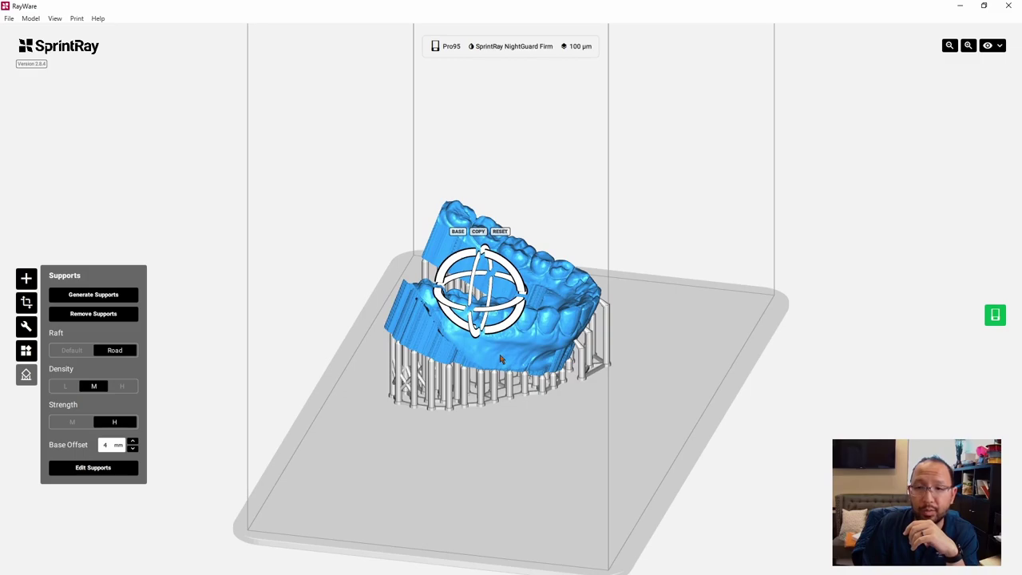
Duplicate the night guard, strip the copy's supports, and move it up and left
click(478, 231)
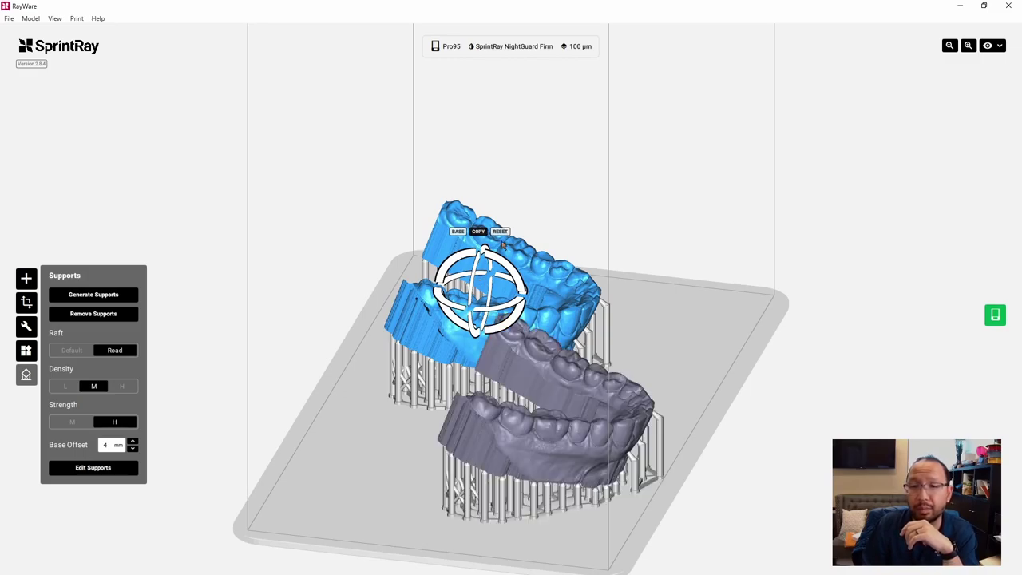
click(574, 384)
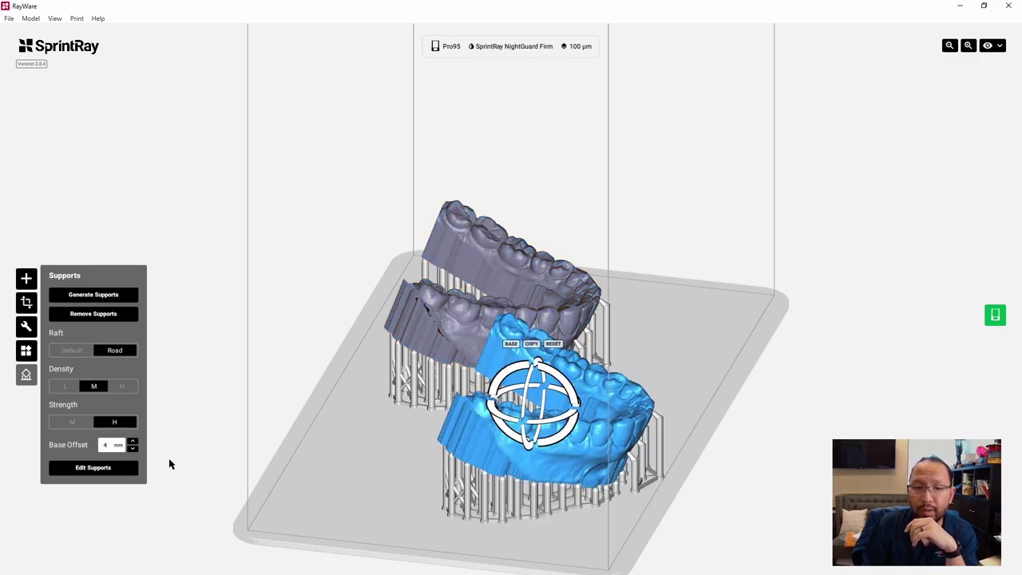
click(553, 344)
drag(687, 401, 676, 447)
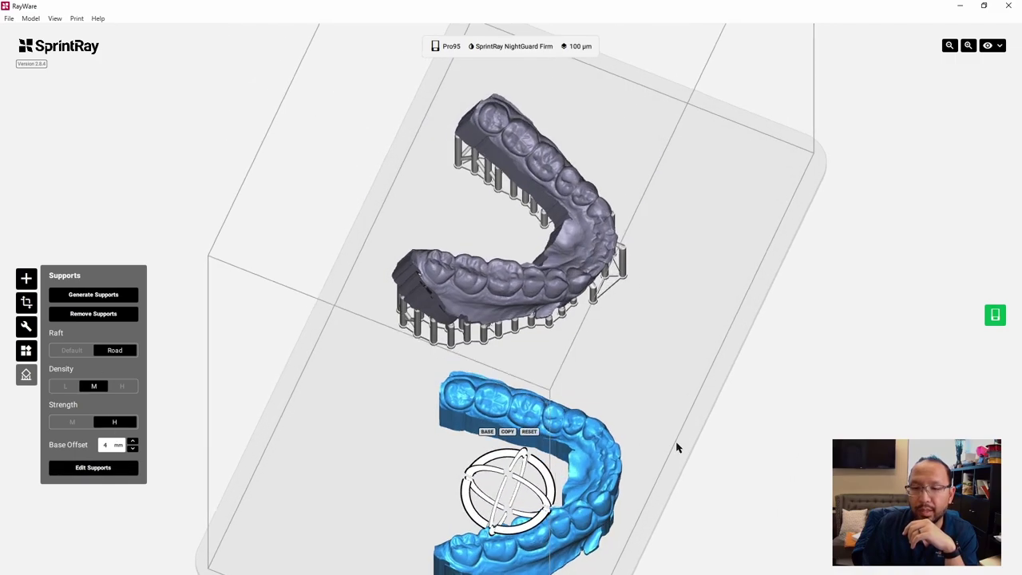
drag(614, 480, 584, 339)
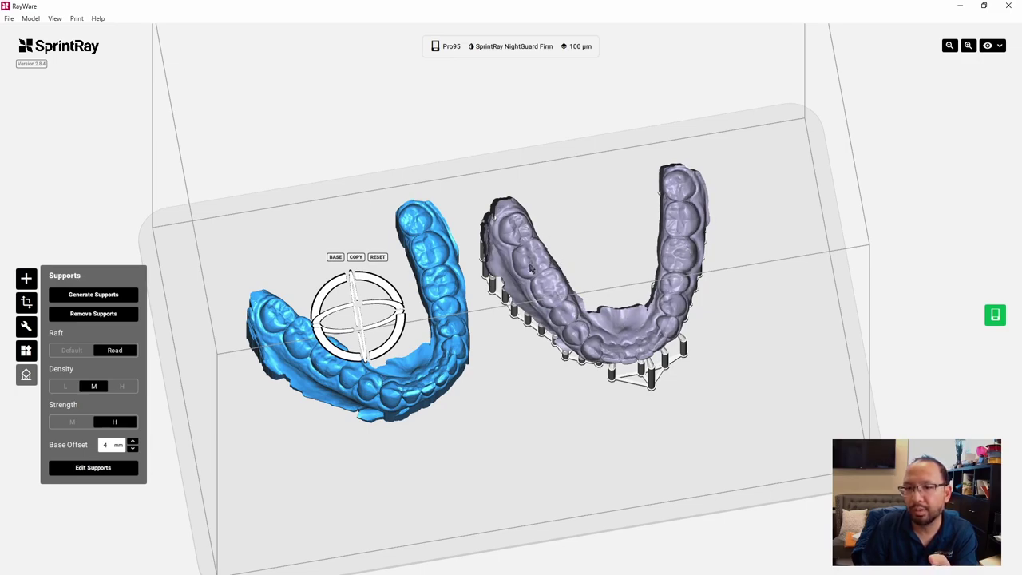
mouse_move(615, 369)
right_down()
mouse_move(637, 357)
mouse_move(621, 361)
right_up()
click(563, 338)
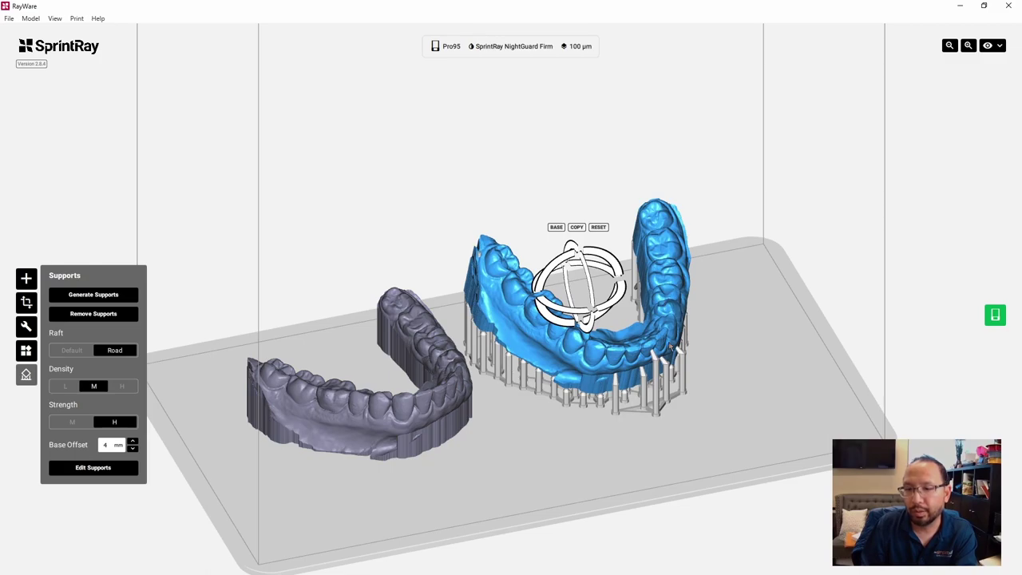
right_drag(567, 440, 679, 432)
right_drag(504, 479, 520, 484)
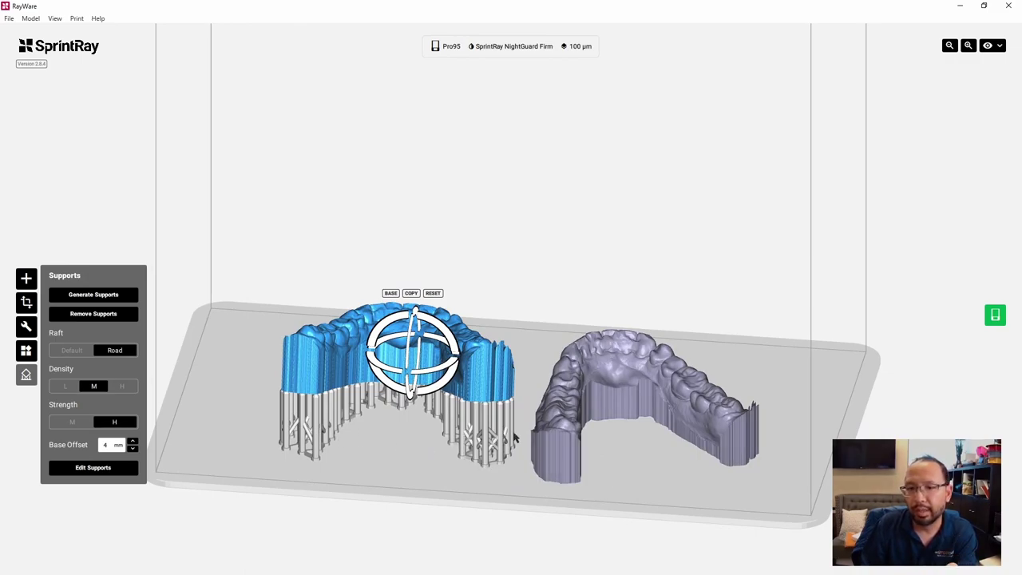
right_drag(609, 484, 432, 497)
click(431, 497)
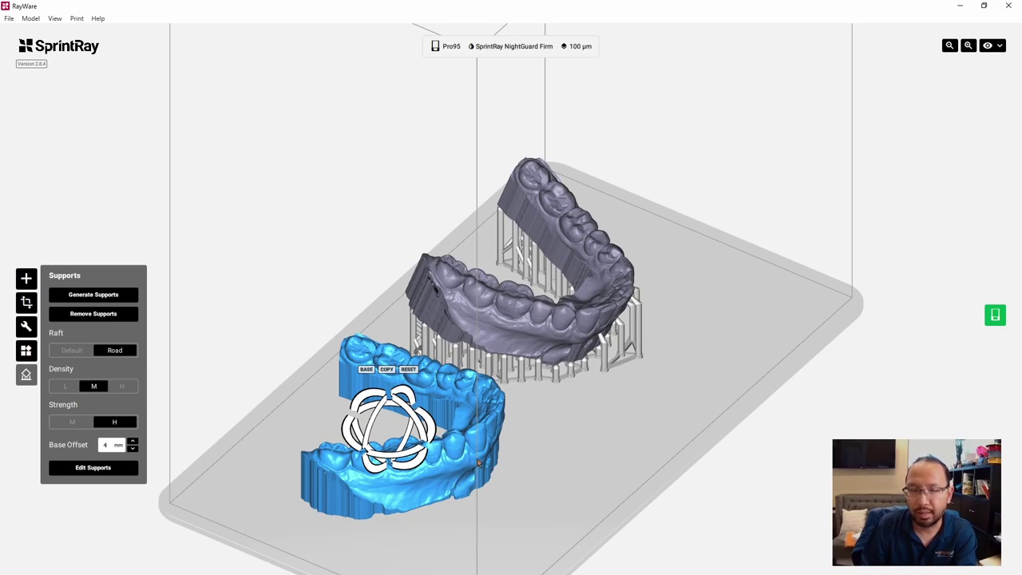
right_drag(509, 472, 459, 482)
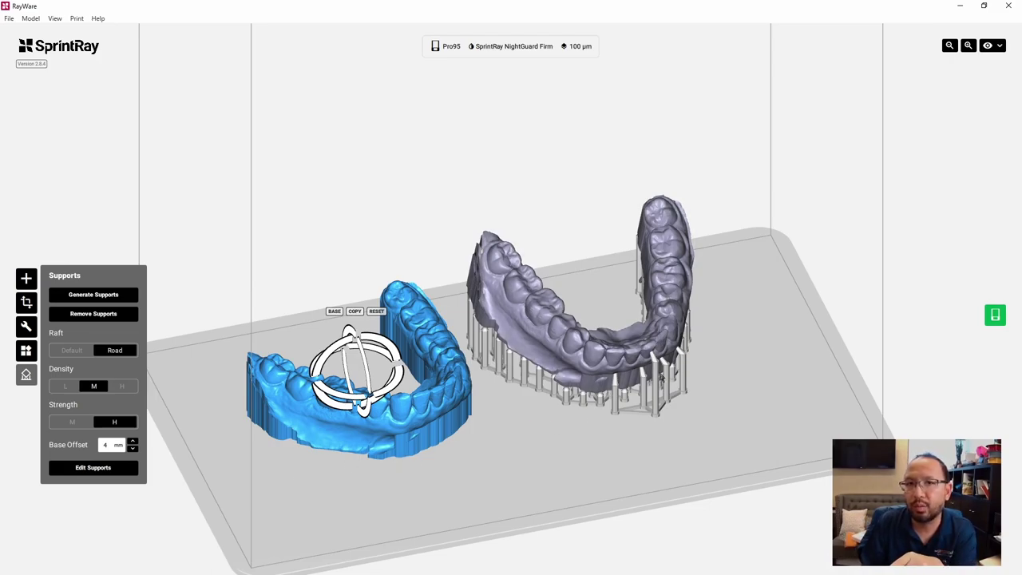
Rotate the unsupported night guard on the left of the plate
click(604, 380)
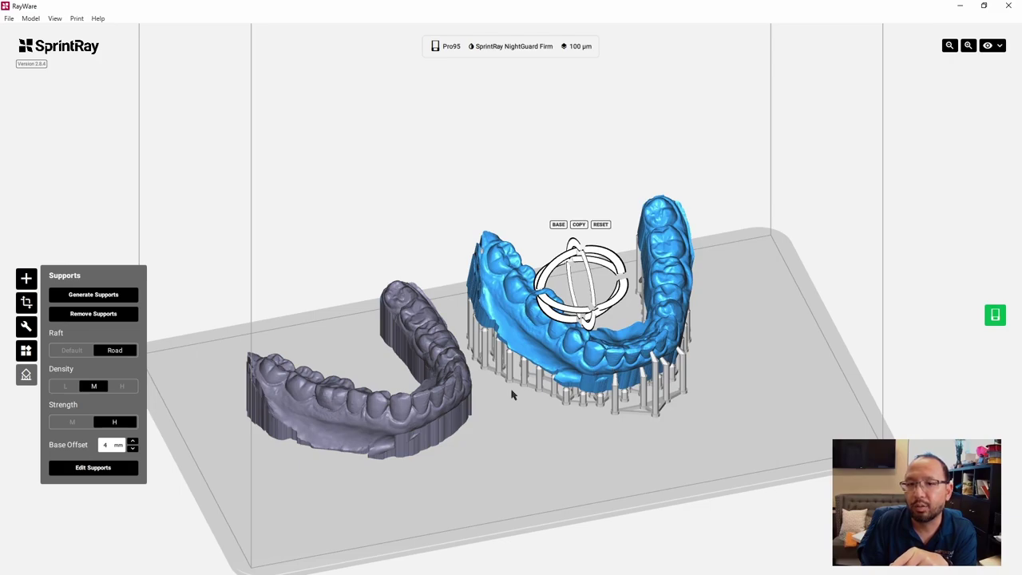
click(380, 439)
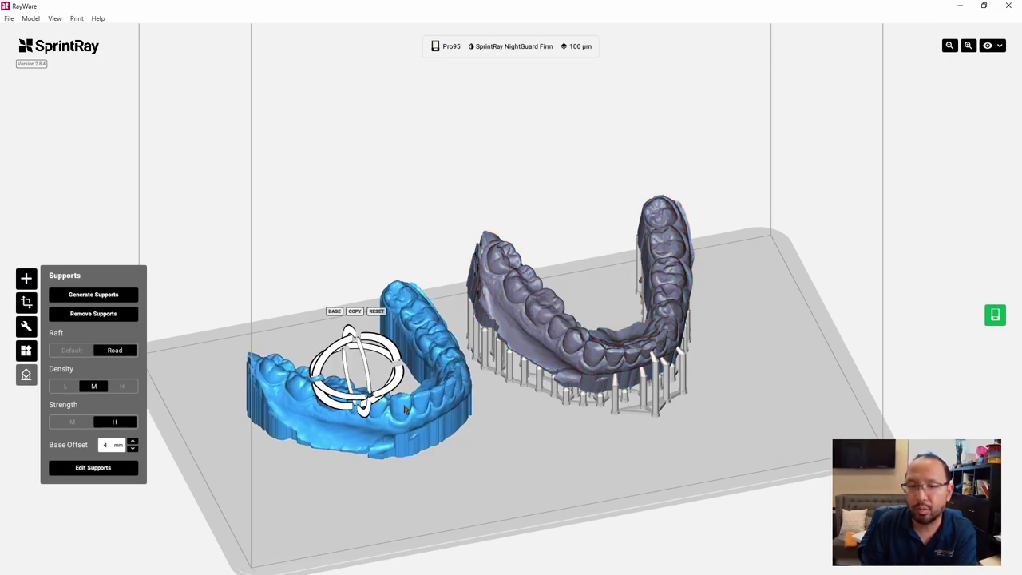
right_drag(464, 421, 482, 452)
drag(381, 377, 372, 375)
right_drag(462, 418, 479, 383)
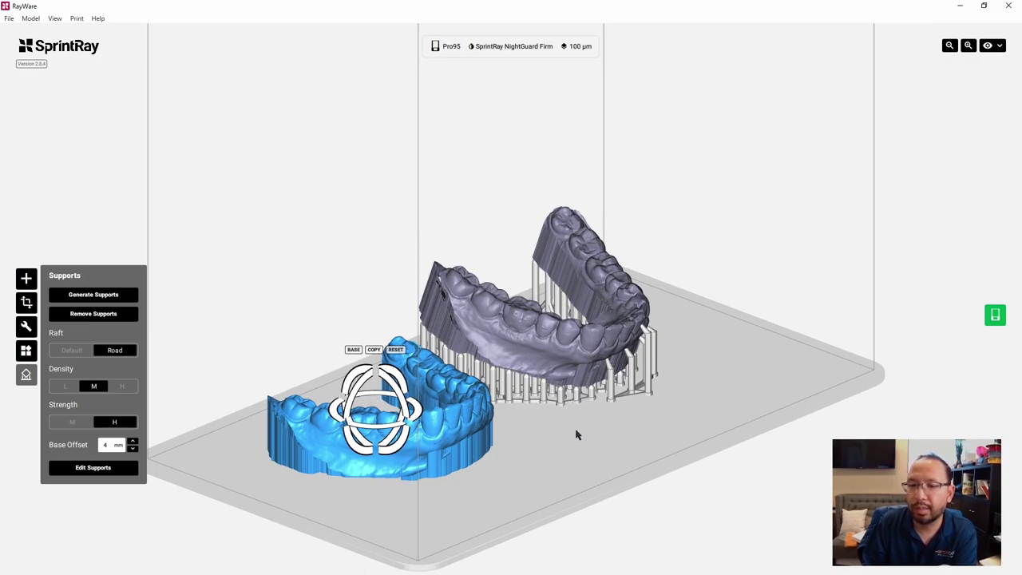
right_drag(577, 433, 500, 452)
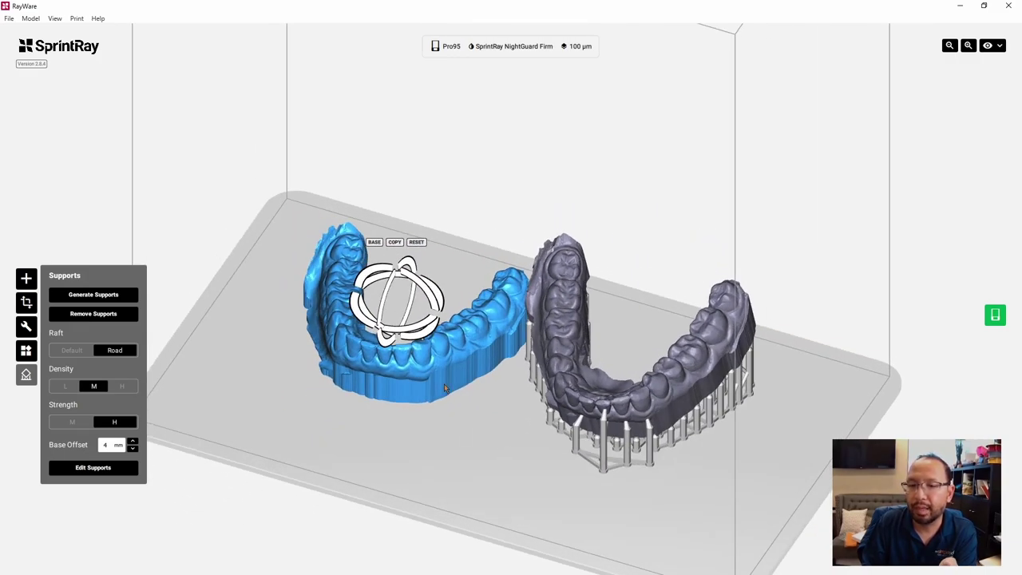
right_drag(534, 410, 520, 424)
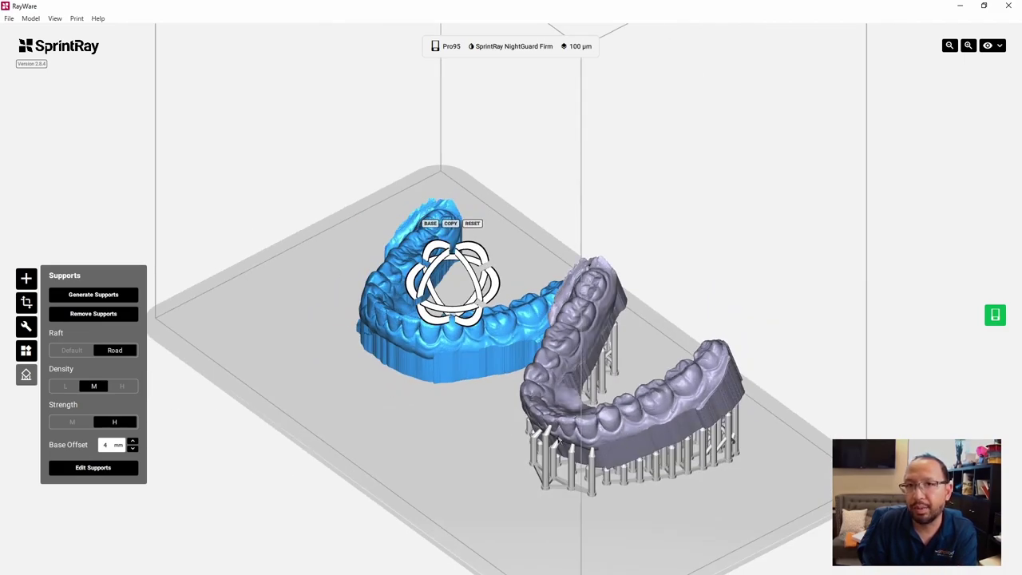
Move the supported night guard to the back and nudge the unsupported one right
click(633, 426)
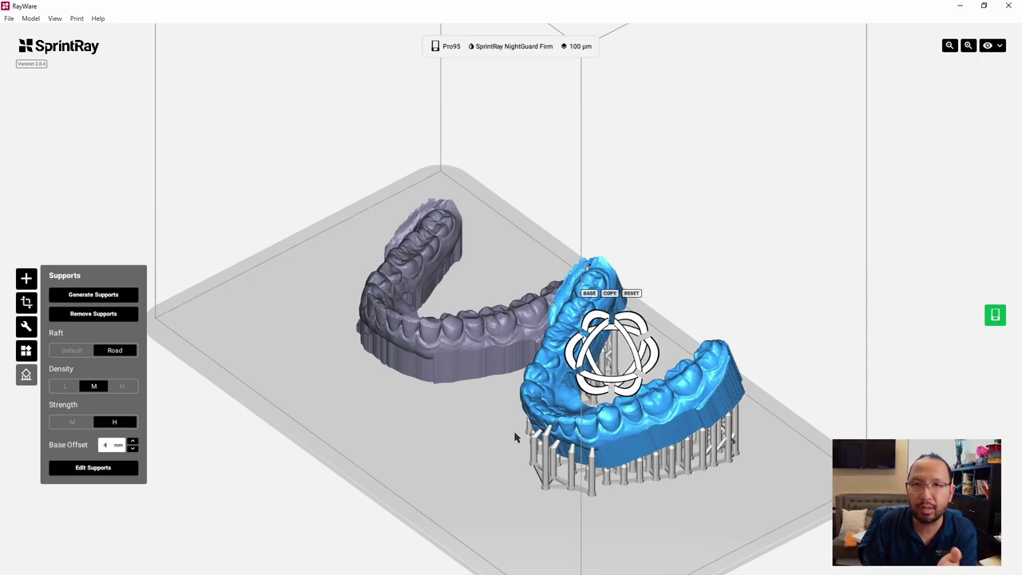
right_drag(493, 434, 524, 412)
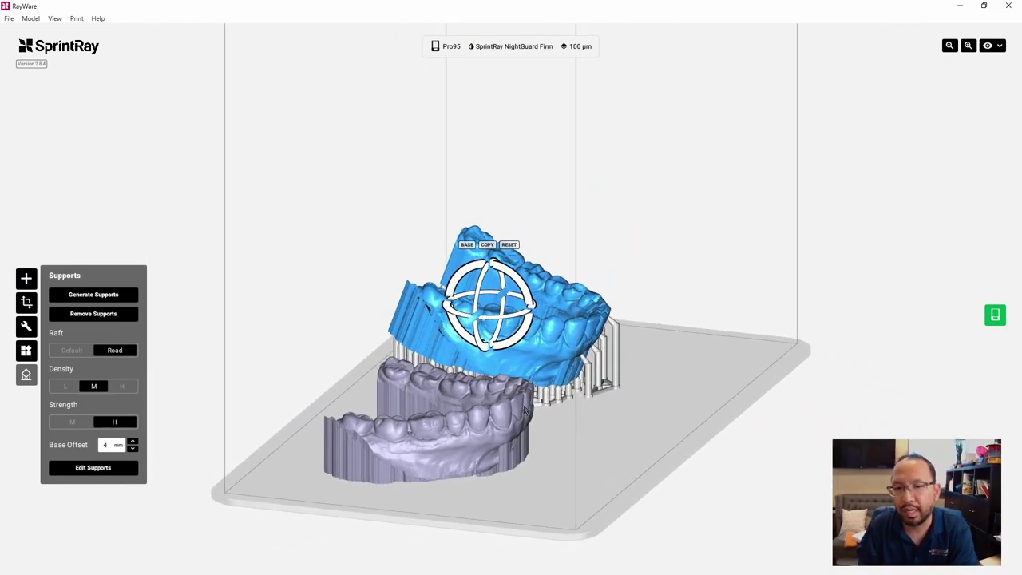
right_drag(598, 399, 573, 404)
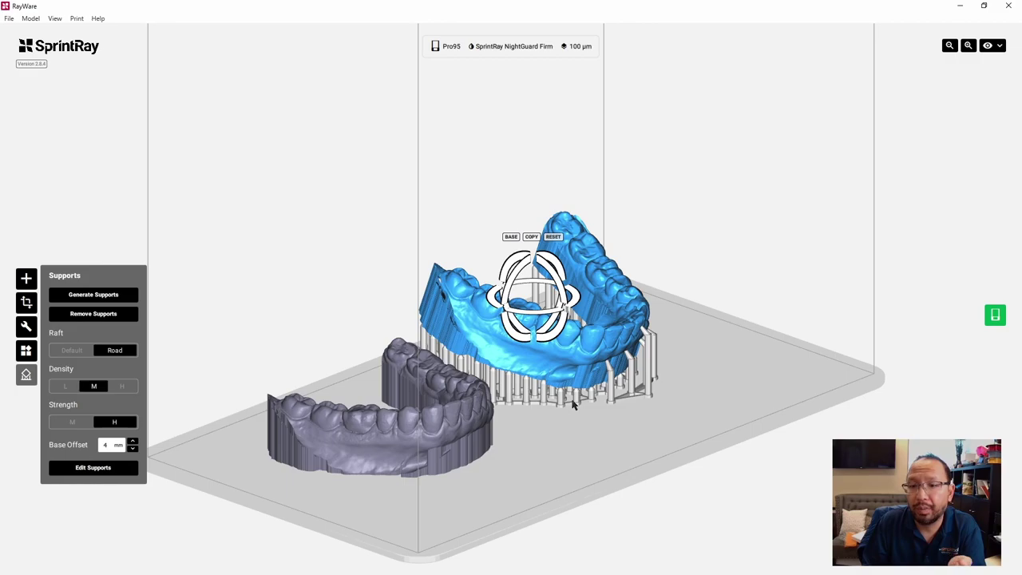
right_drag(589, 412, 589, 424)
drag(557, 359, 648, 342)
click(523, 424)
drag(523, 425, 534, 425)
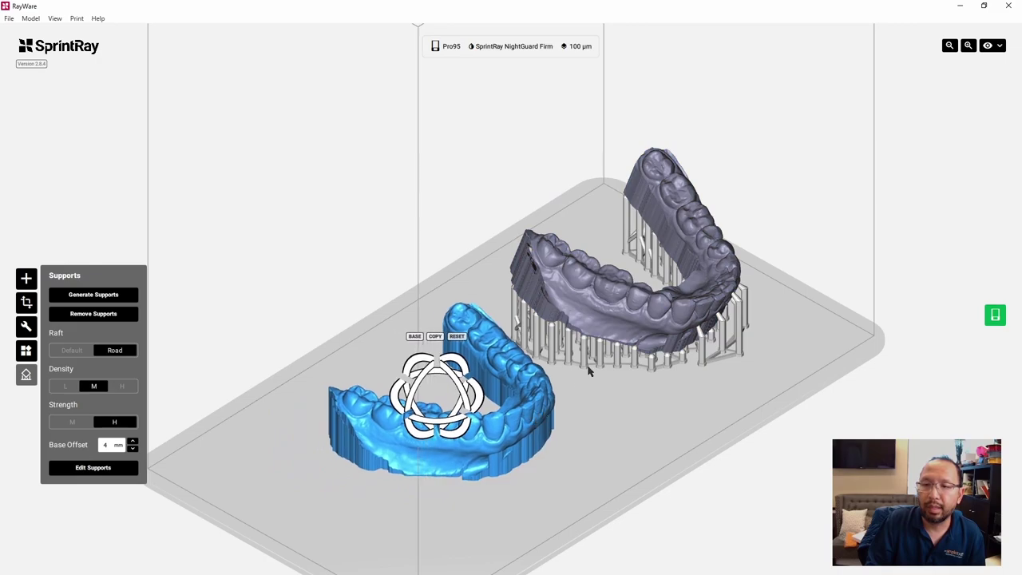
Shift the unsupported guard down-right, then import the lattice base between the two arches
click(638, 339)
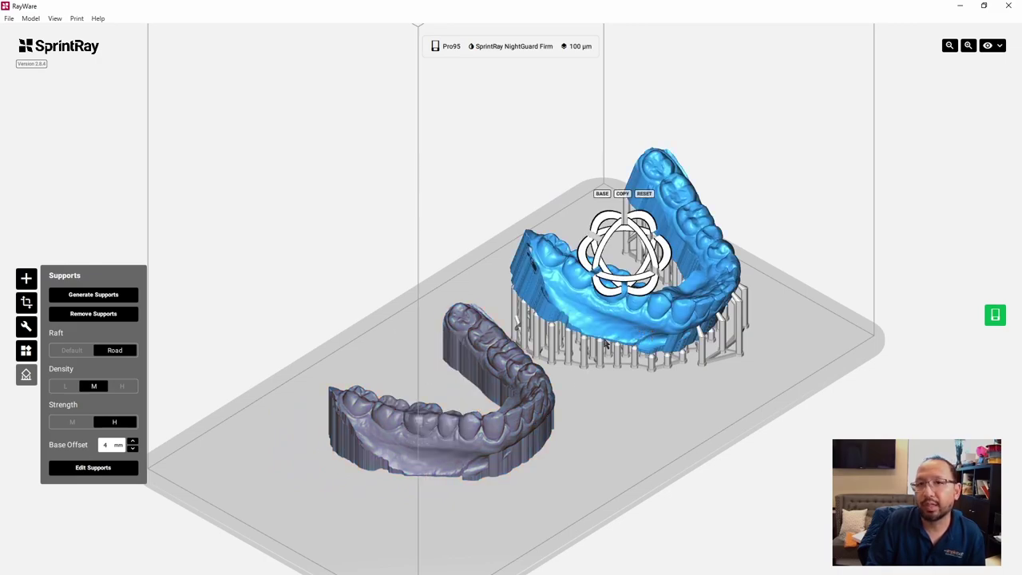
right_drag(623, 409, 607, 346)
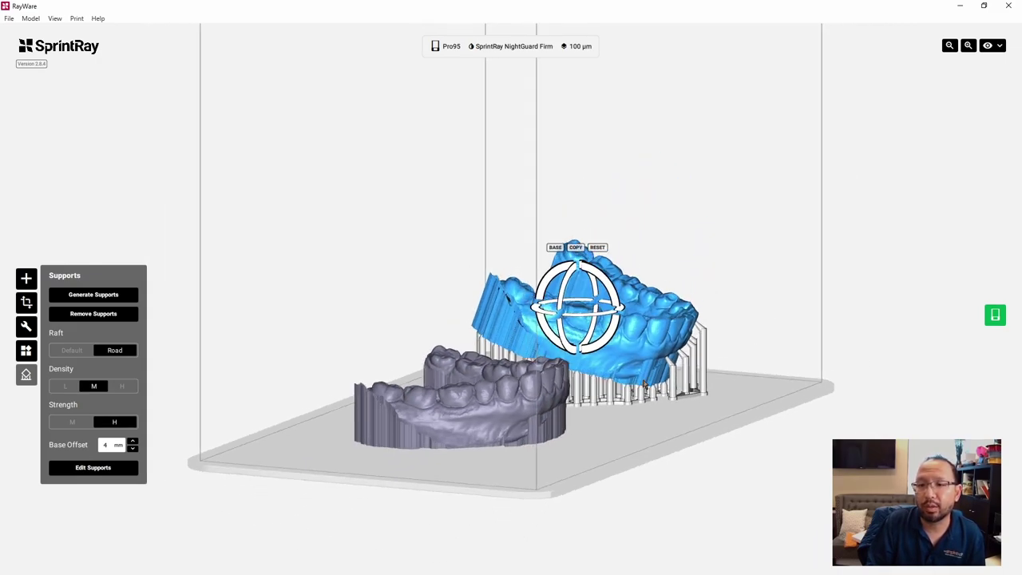
right_drag(624, 426, 506, 445)
click(505, 445)
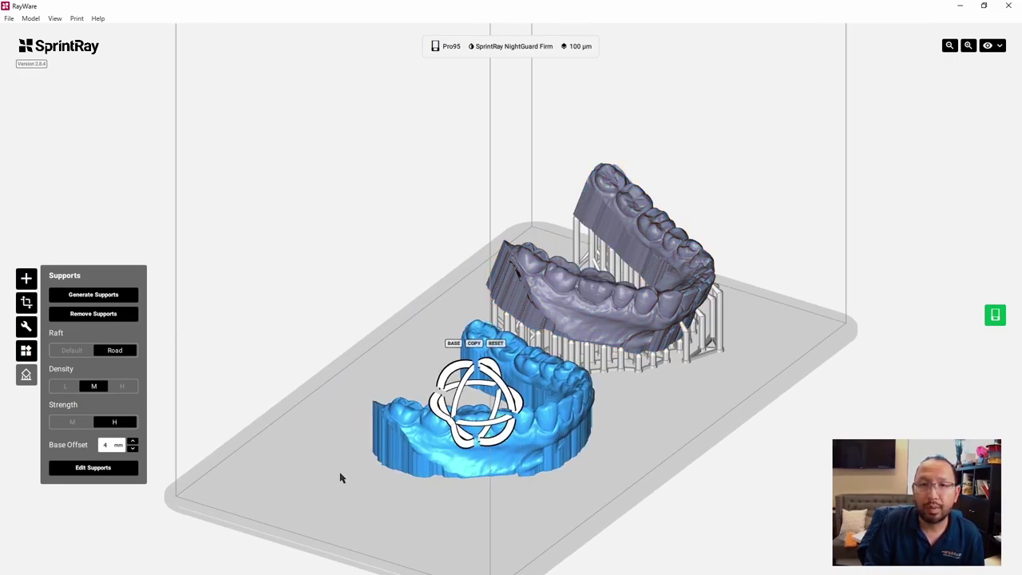
right_drag(340, 477, 385, 492)
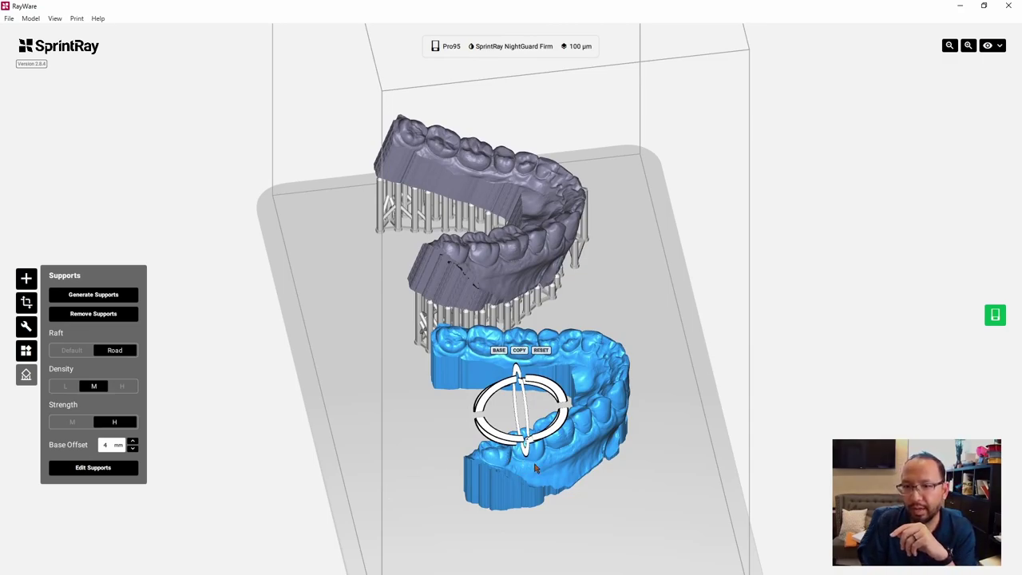
drag(536, 468, 559, 537)
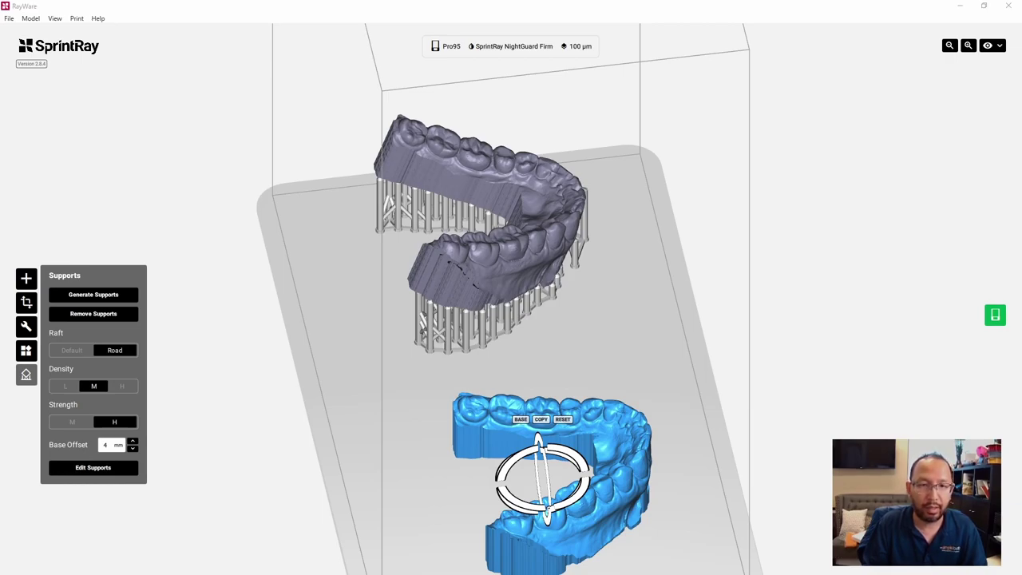
drag(599, 399, 603, 336)
drag(620, 222, 605, 370)
Select the unsupported lower arch and show its 100% scale, 20° X size/rotation settings
key(f)
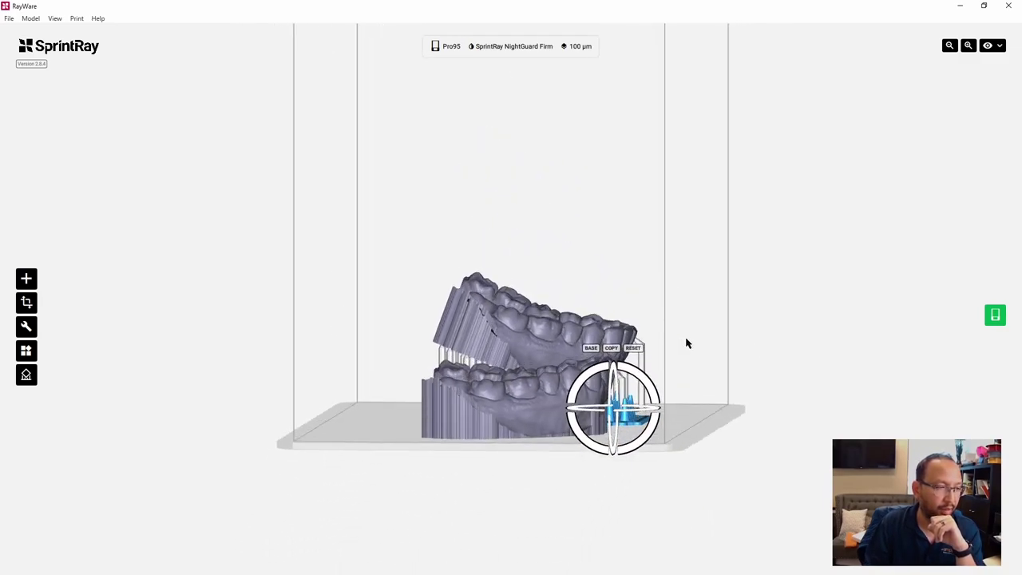
click(530, 432)
key(r)
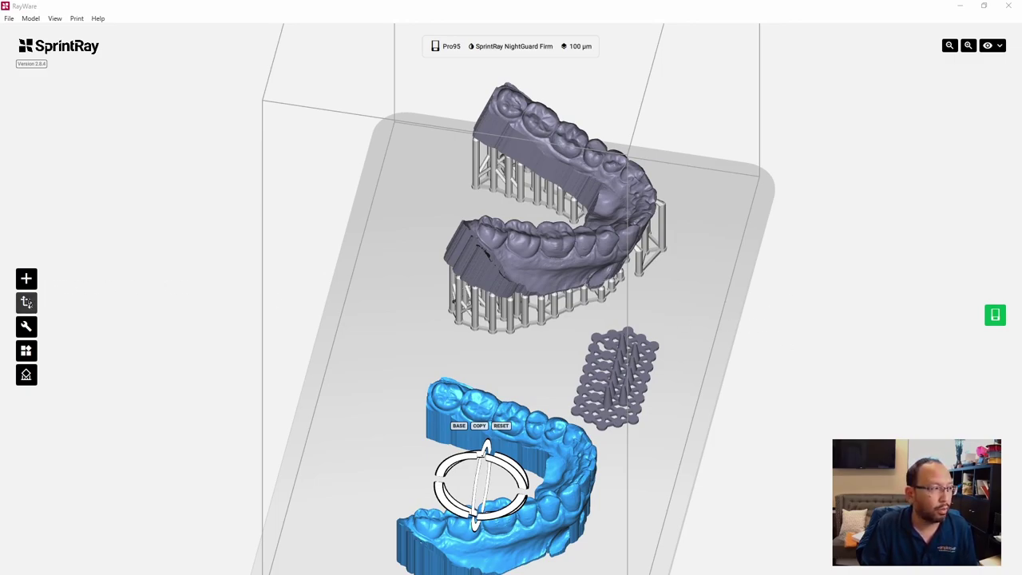
click(27, 302)
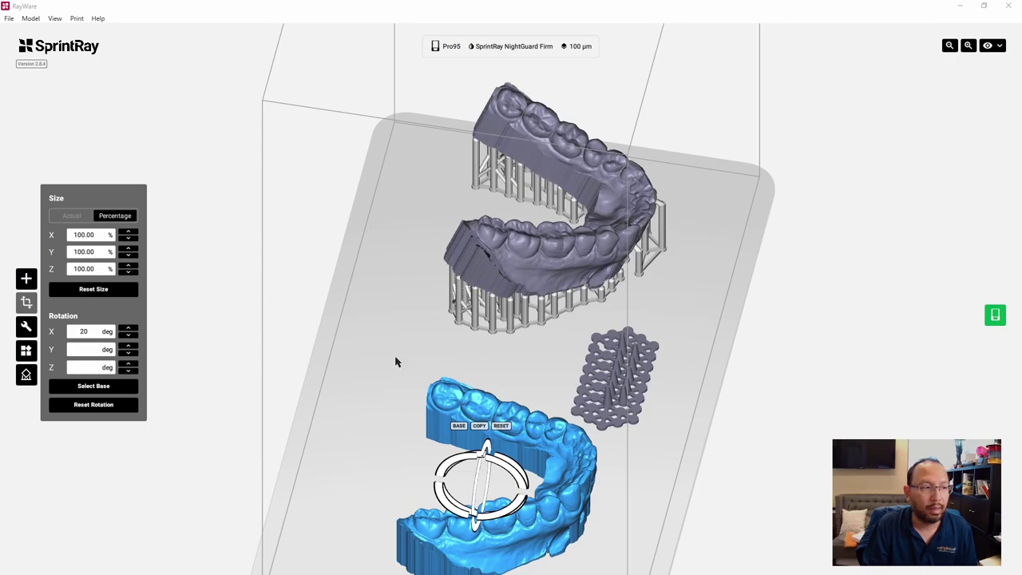
Move the unsupported arch up the plate and raise its X tilt to 40°
click(488, 415)
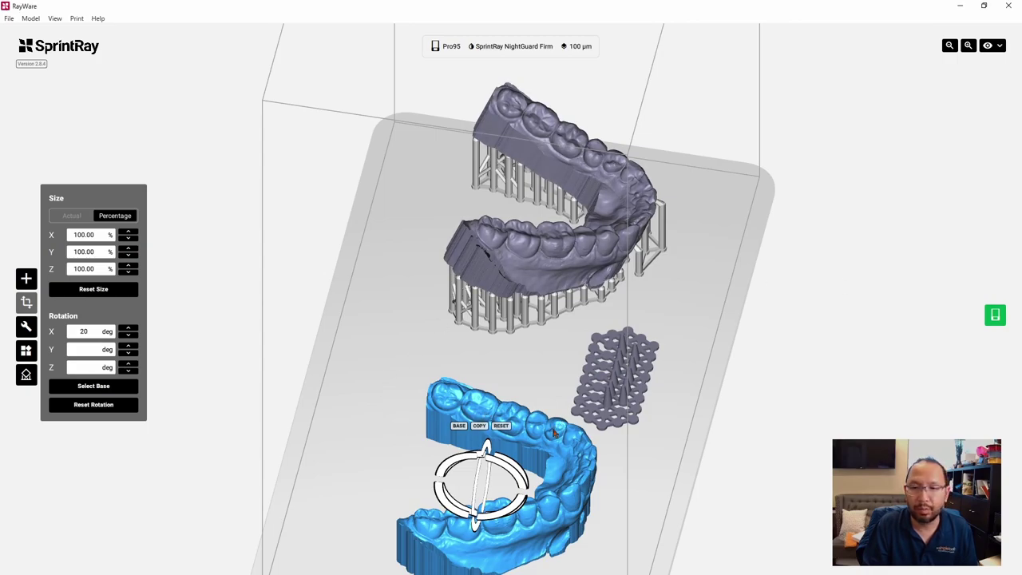
drag(552, 433, 534, 380)
right_drag(527, 465, 570, 326)
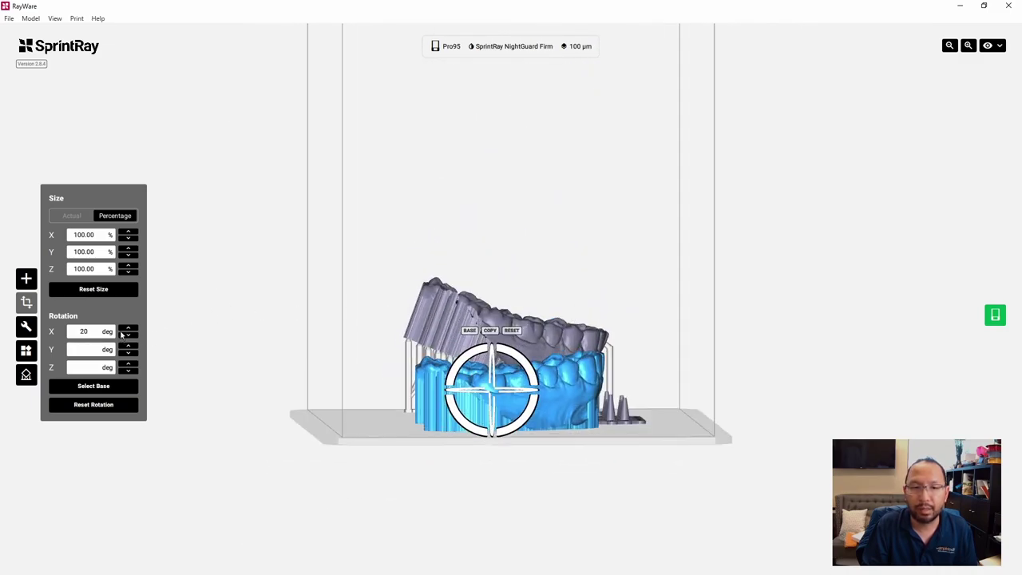
click(128, 329)
click(128, 328)
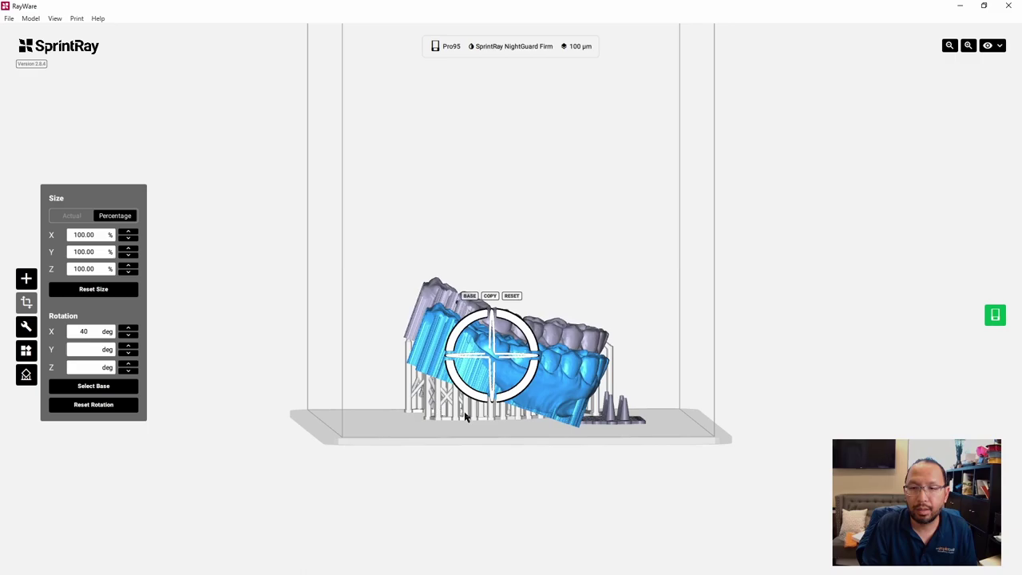
Reposition the 40°-tilted arch on the lattice base and view both arches from a low side angle
right_drag(620, 426, 620, 447)
click(618, 410)
drag(617, 410, 550, 455)
right_drag(549, 455, 645, 516)
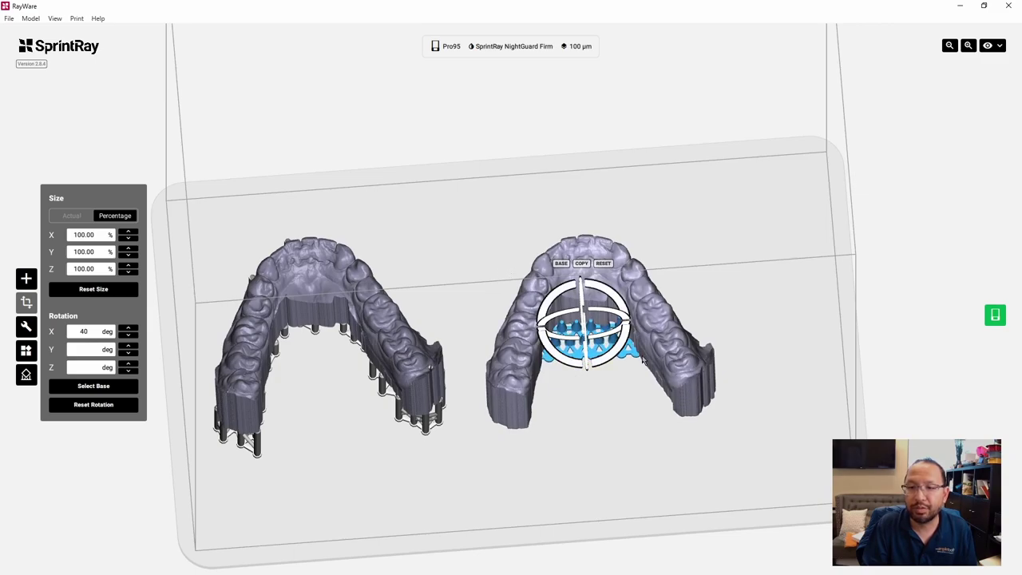
drag(629, 323, 635, 341)
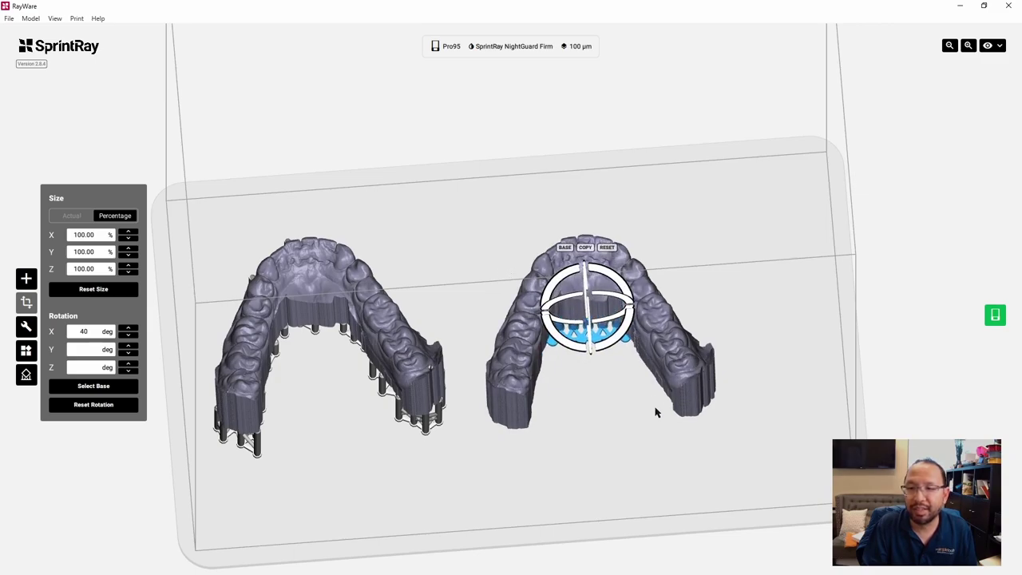
right_drag(659, 417, 938, 333)
scroll(633, 361, up, 3)
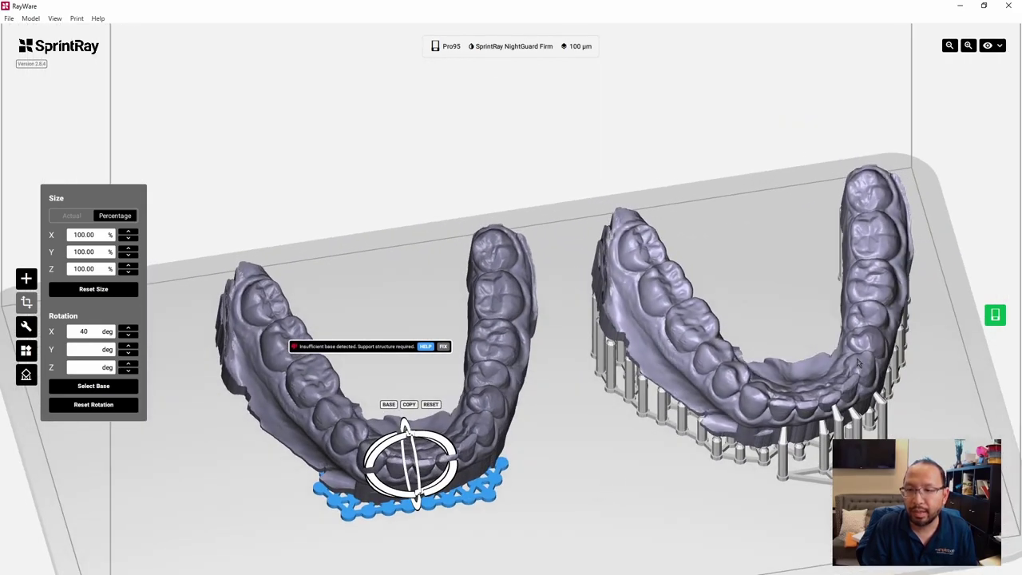
Generate the sliced print preview from the Print dialog
click(995, 315)
click(420, 447)
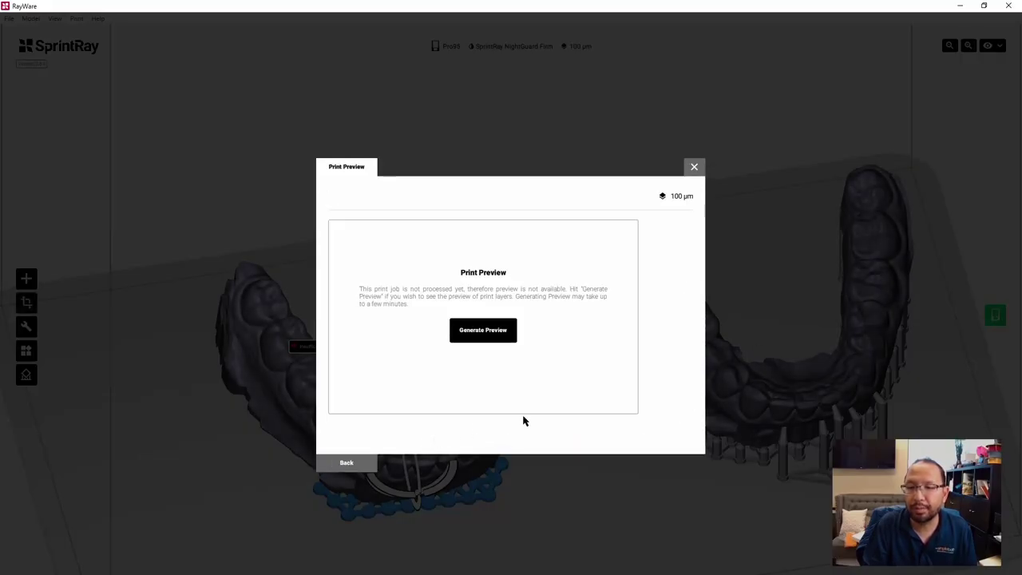
click(482, 330)
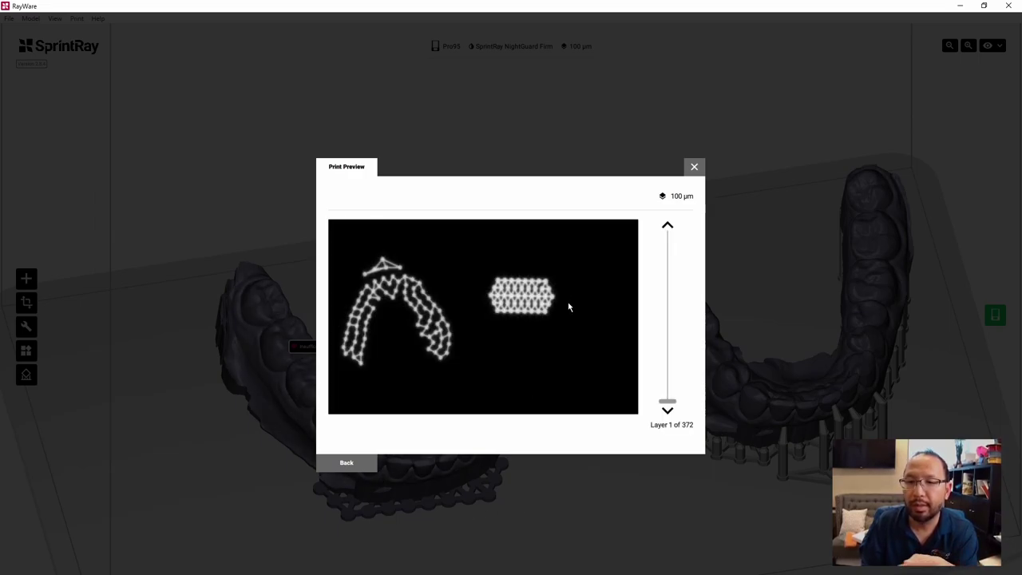
Step back and forth through slice layers 10 to 14
click(668, 226)
click(667, 226)
click(669, 226)
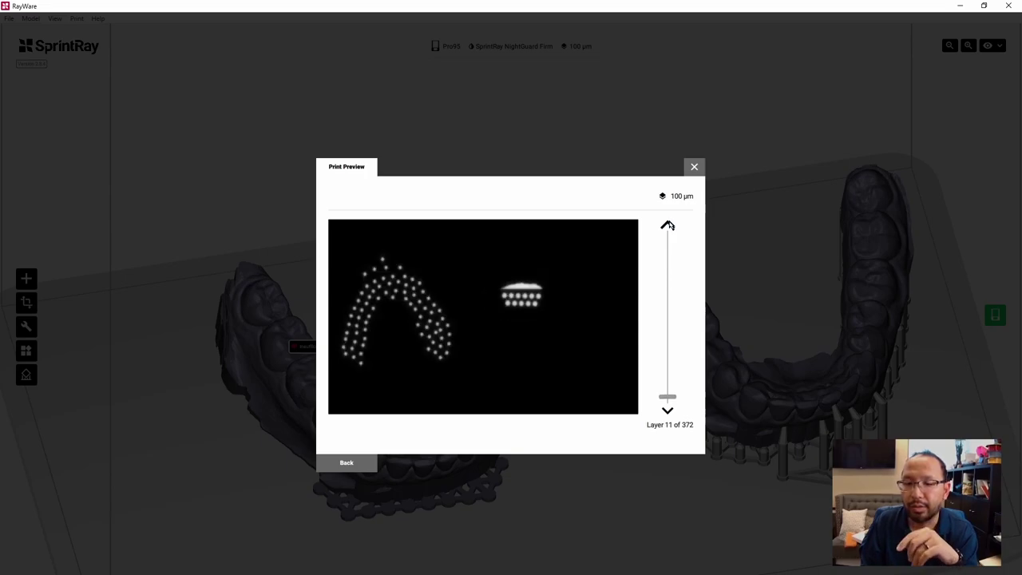
click(668, 225)
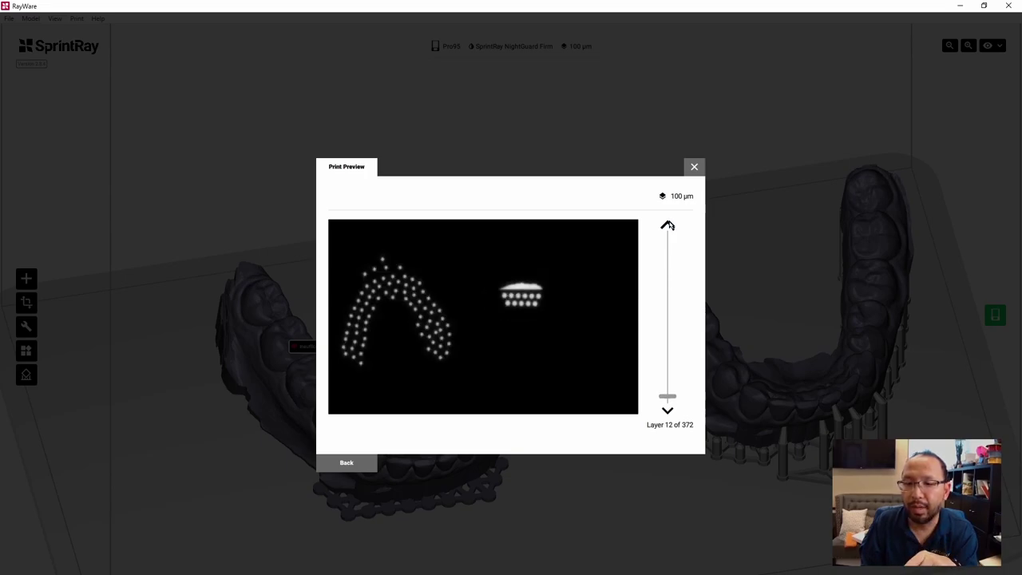
click(667, 411)
click(667, 411)
click(667, 410)
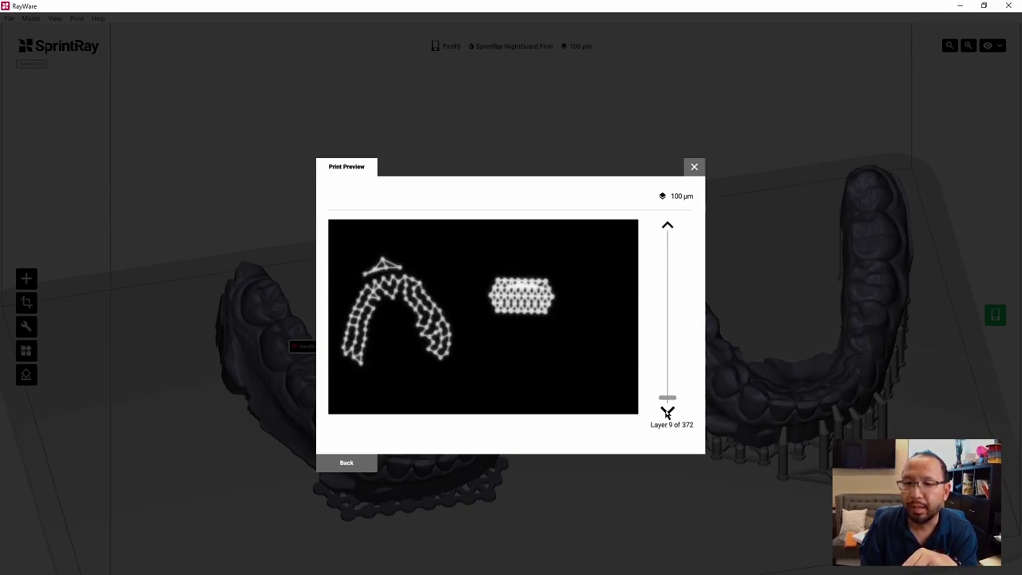
click(668, 227)
click(667, 227)
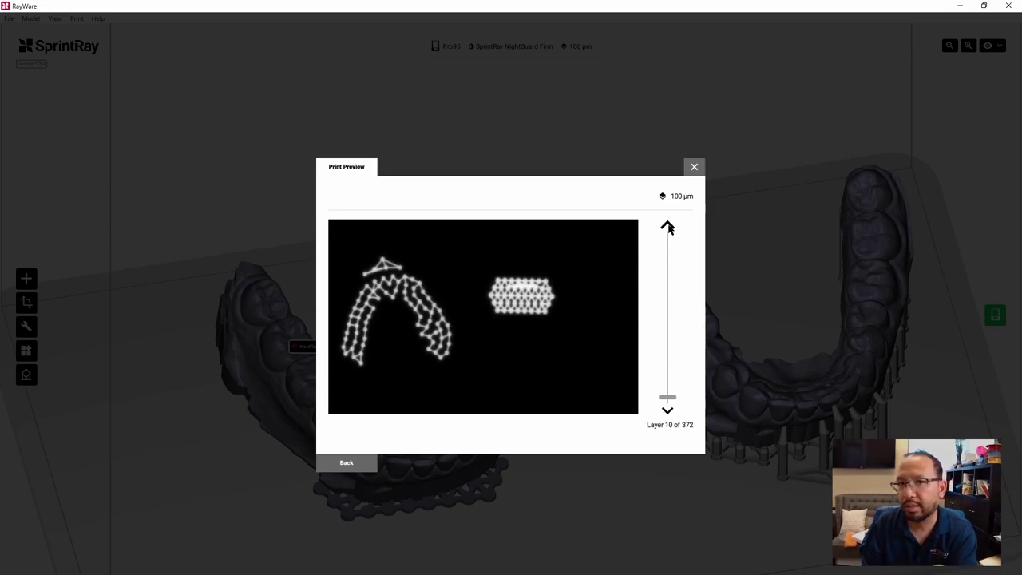
click(668, 228)
click(667, 227)
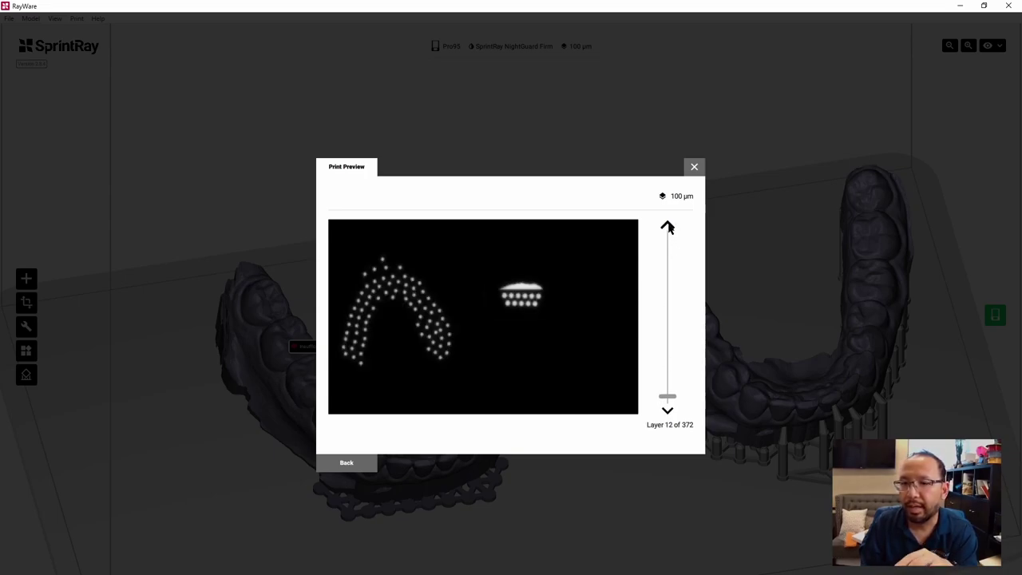
click(667, 227)
click(667, 228)
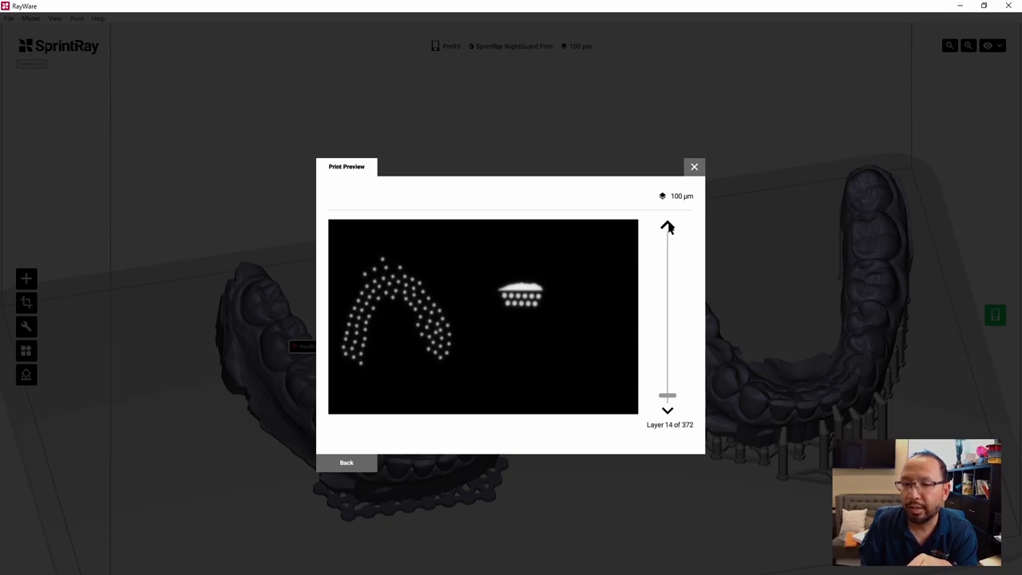
click(668, 412)
click(668, 411)
click(668, 411)
click(668, 411)
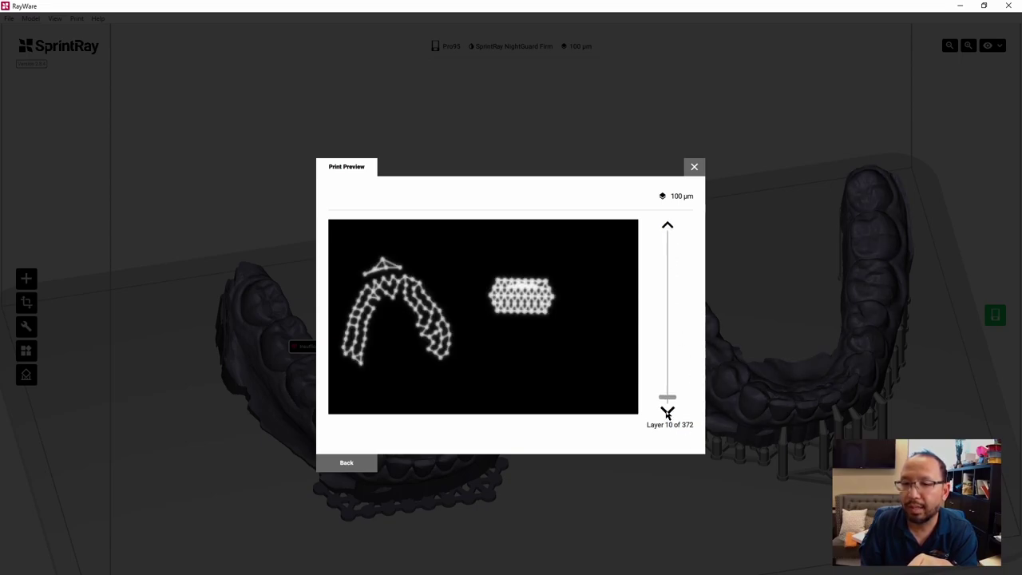
click(667, 227)
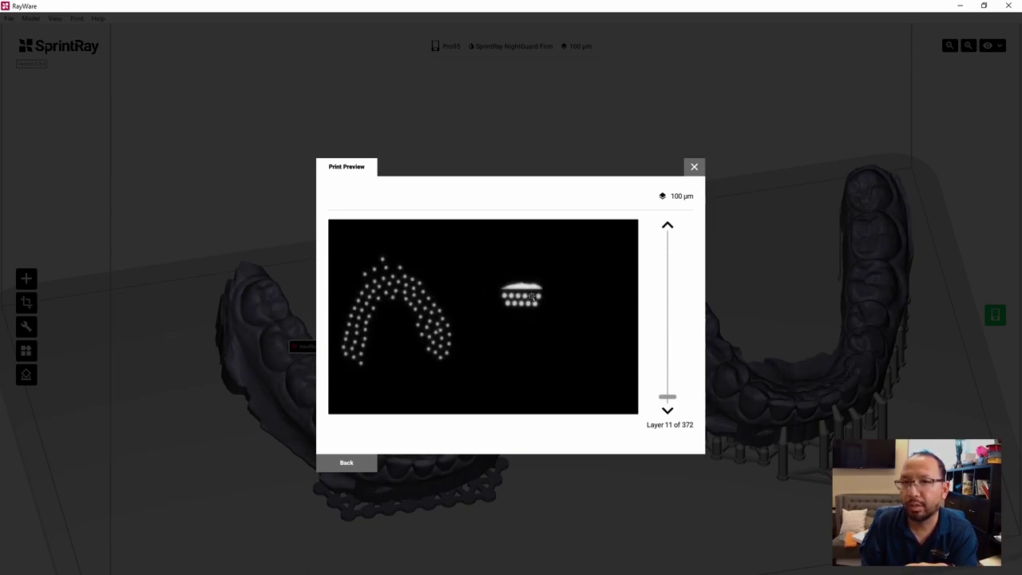
click(667, 411)
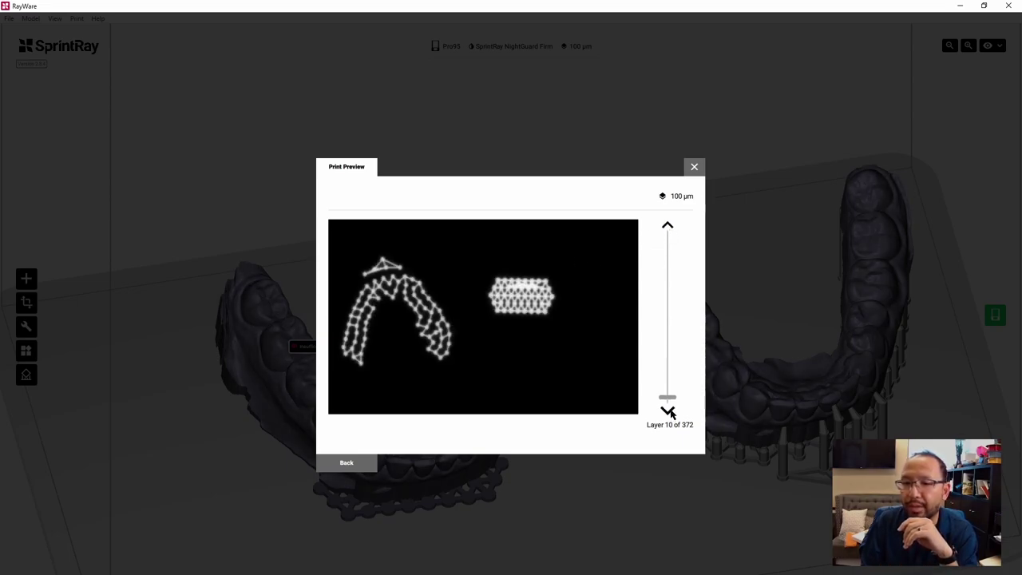
Advance through slice layers 11 to 55, then jump to layer 192 of 372
click(667, 229)
click(668, 229)
click(668, 229)
click(667, 229)
click(668, 229)
click(667, 229)
click(668, 229)
click(667, 230)
click(667, 229)
click(668, 229)
click(668, 229)
click(668, 230)
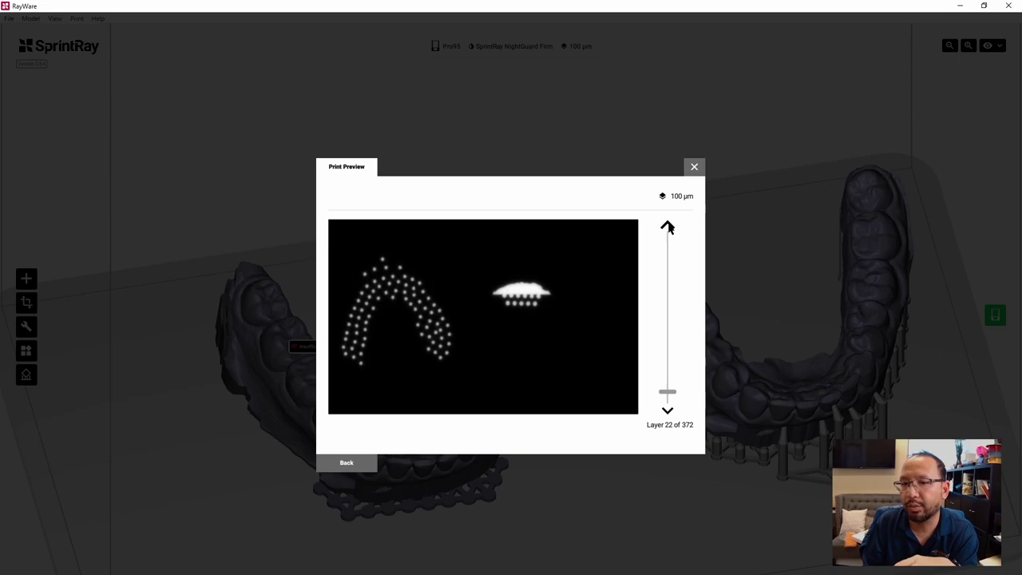
click(668, 229)
click(667, 230)
click(668, 229)
click(667, 229)
click(668, 229)
click(667, 230)
click(668, 229)
click(668, 229)
click(668, 229)
click(668, 229)
click(667, 229)
click(668, 229)
click(667, 229)
click(668, 230)
click(668, 229)
click(668, 229)
click(668, 227)
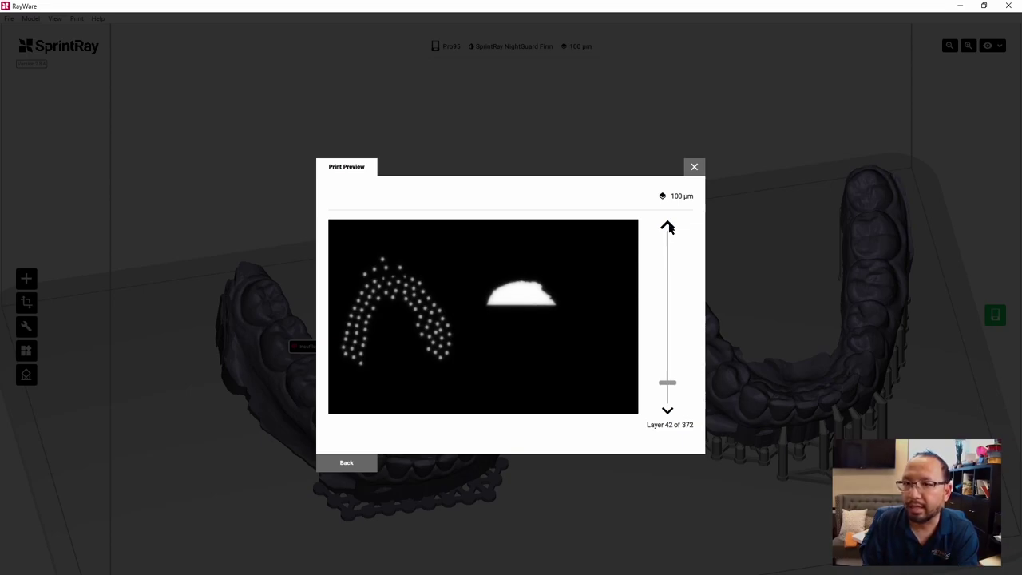
click(668, 227)
click(668, 227)
click(669, 227)
click(669, 226)
click(669, 227)
click(668, 226)
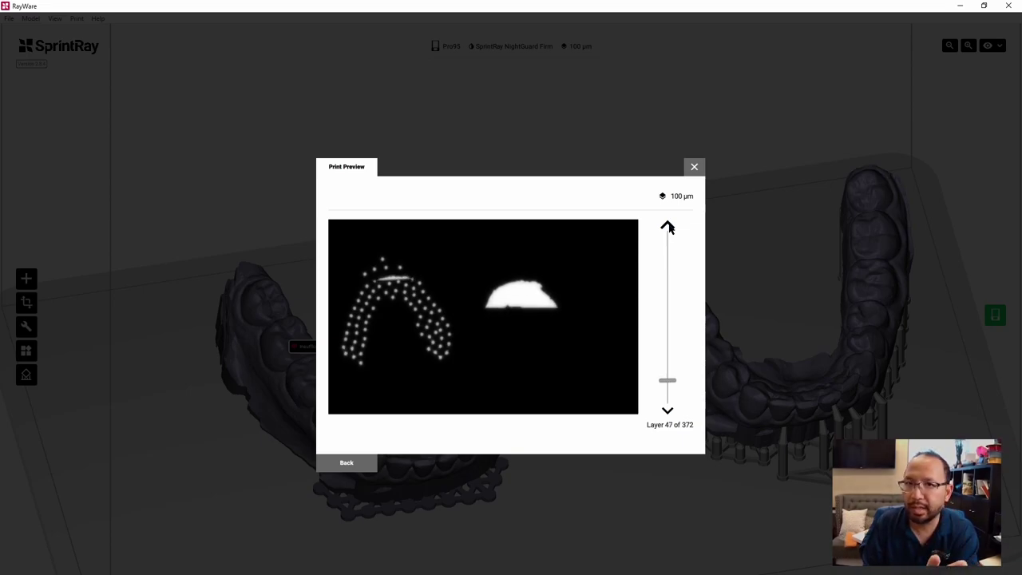
click(668, 227)
click(668, 228)
click(668, 228)
click(668, 227)
click(669, 228)
click(668, 227)
click(668, 228)
click(669, 227)
click(668, 228)
drag(669, 380, 675, 333)
Close Print Preview and orbit around the plate to inspect both arches
click(694, 167)
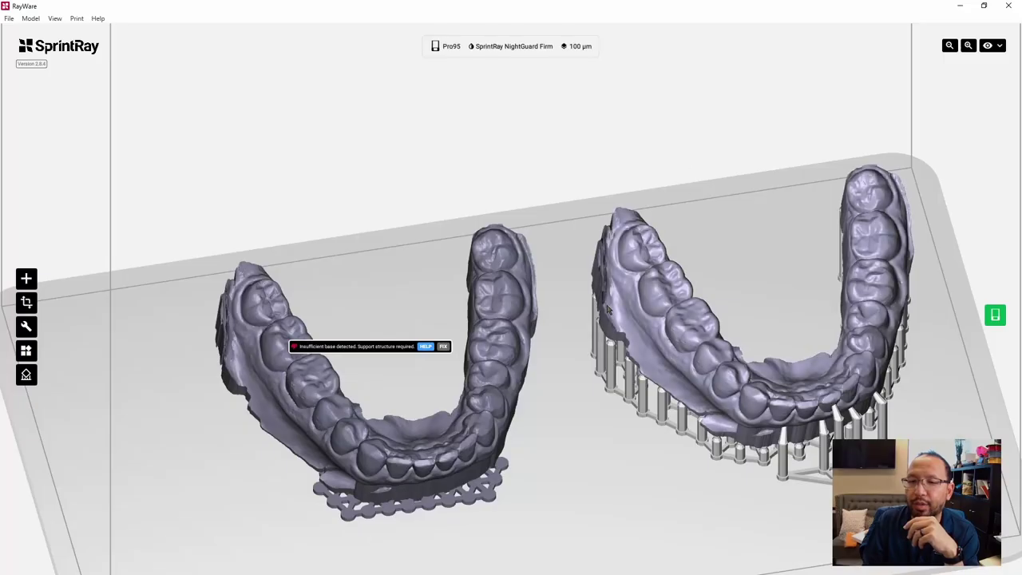
drag(570, 388, 688, 406)
drag(559, 496, 629, 487)
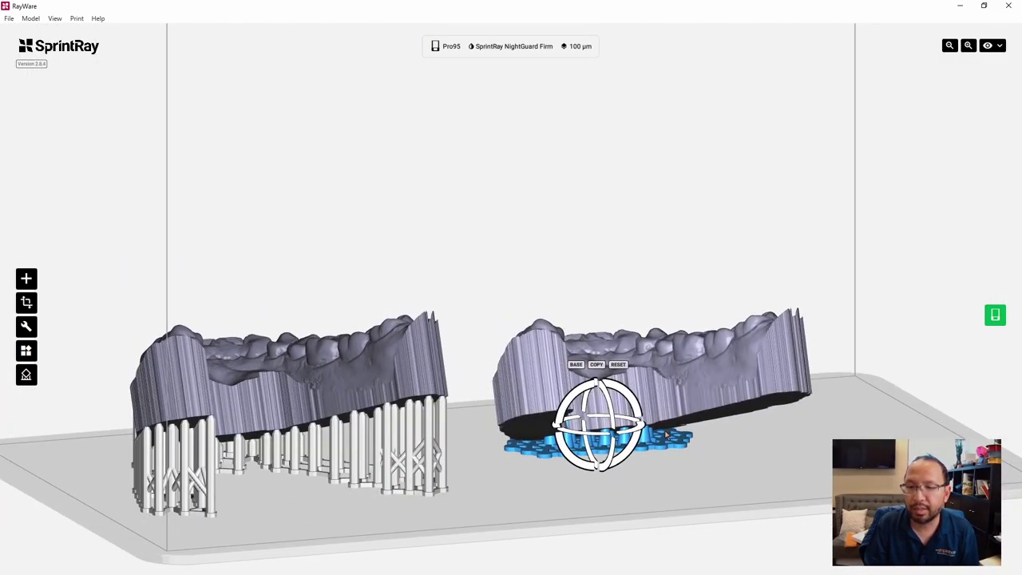
drag(707, 473, 637, 459)
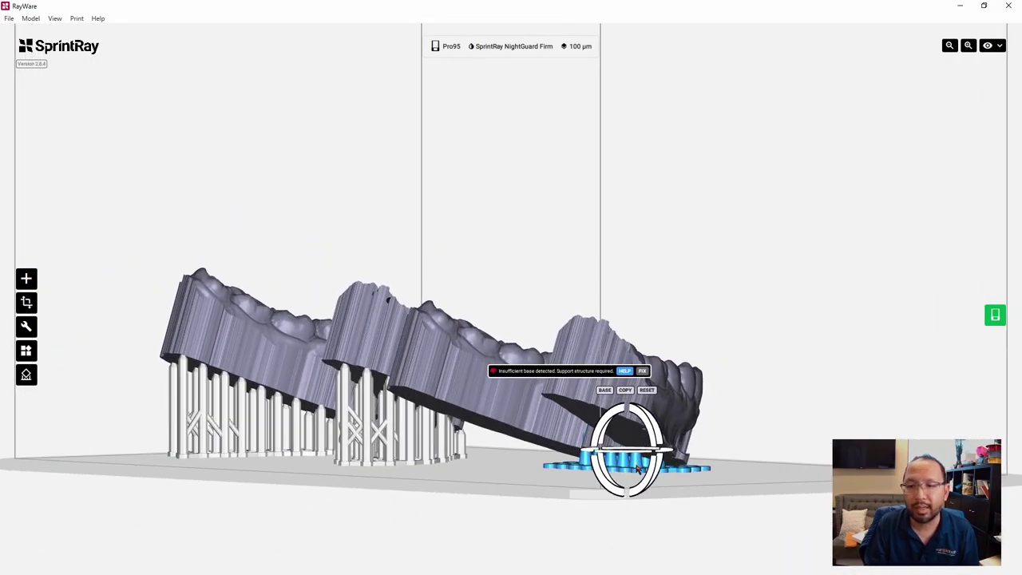
drag(533, 484, 593, 503)
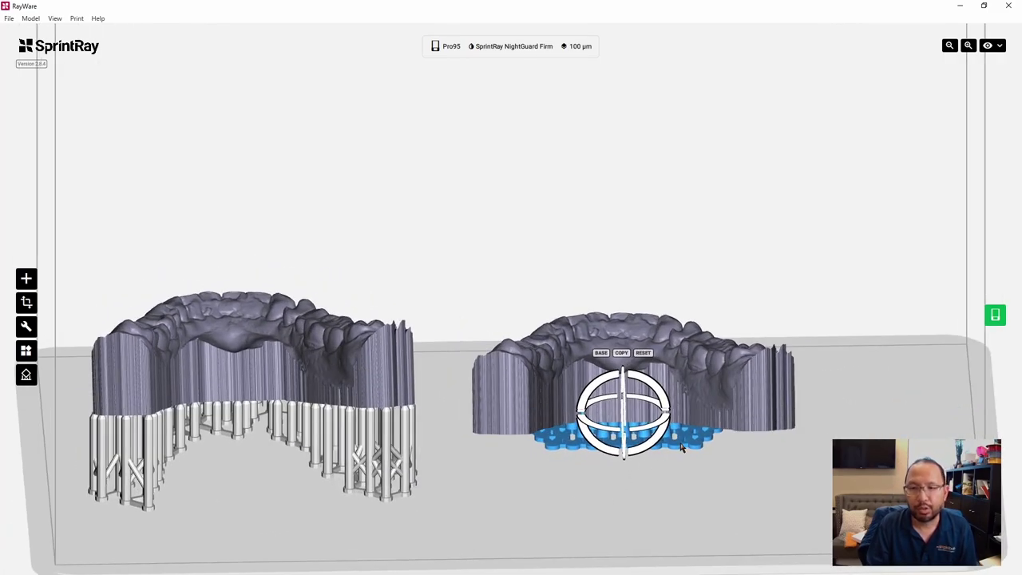
drag(677, 463, 569, 431)
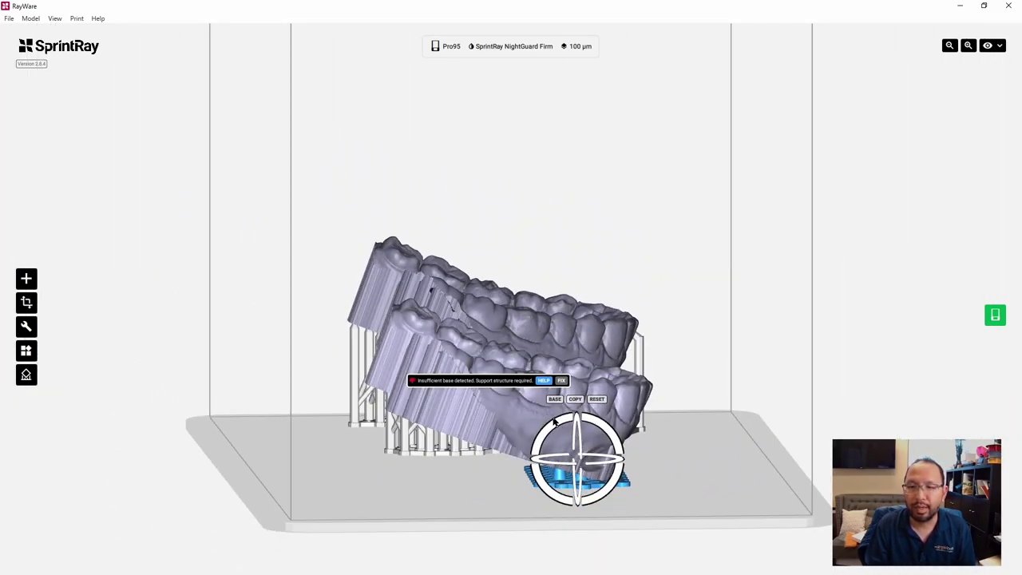
Select the lower arch, then the arch standing on supports
click(527, 415)
drag(698, 429, 766, 429)
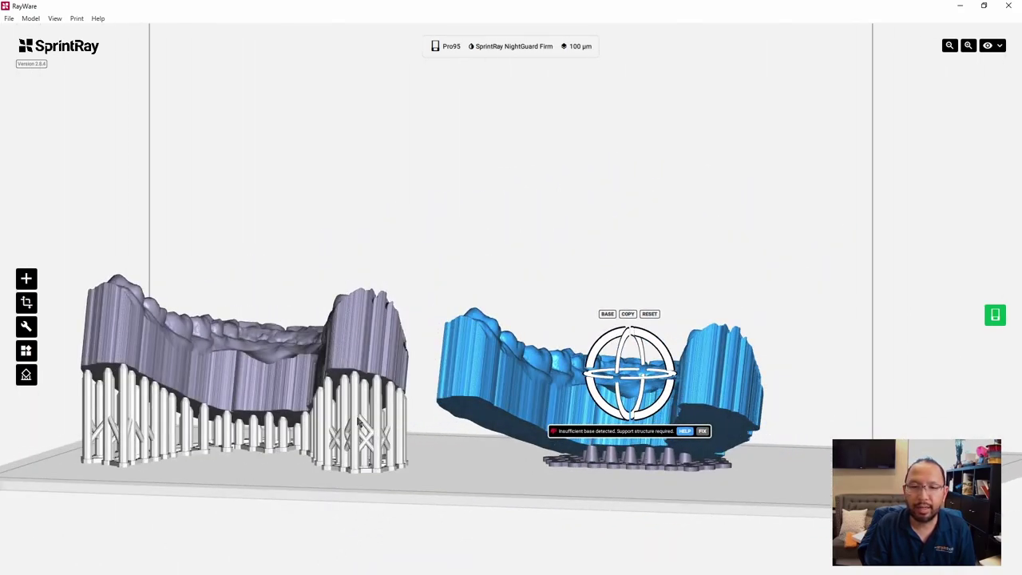
click(362, 380)
drag(459, 461, 388, 483)
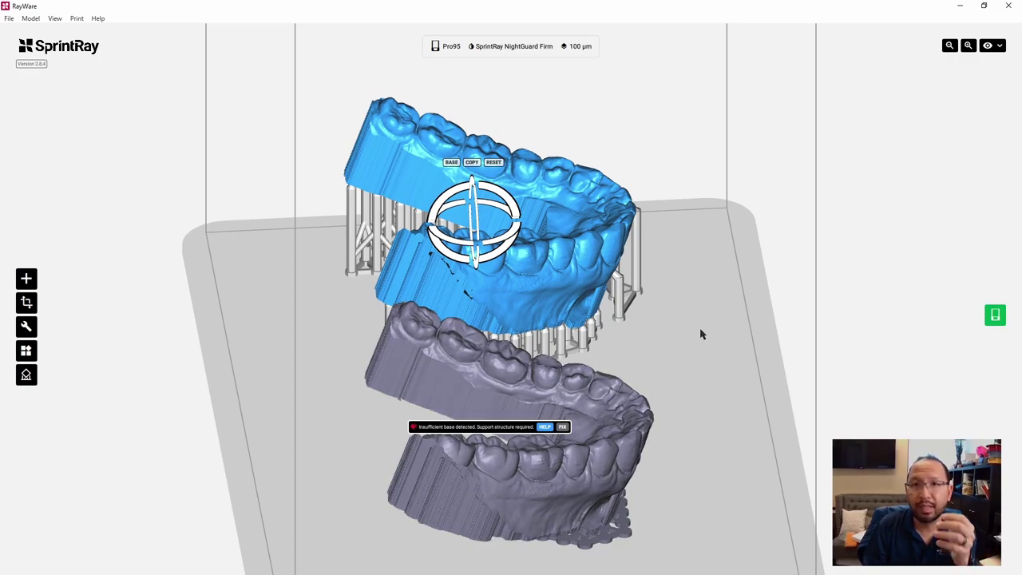
right_drag(714, 346, 667, 336)
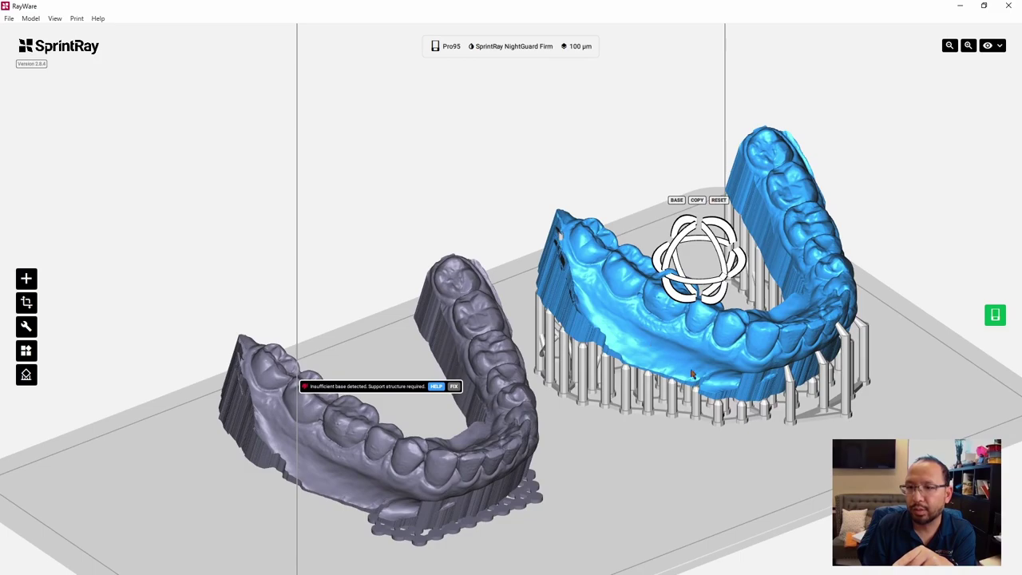